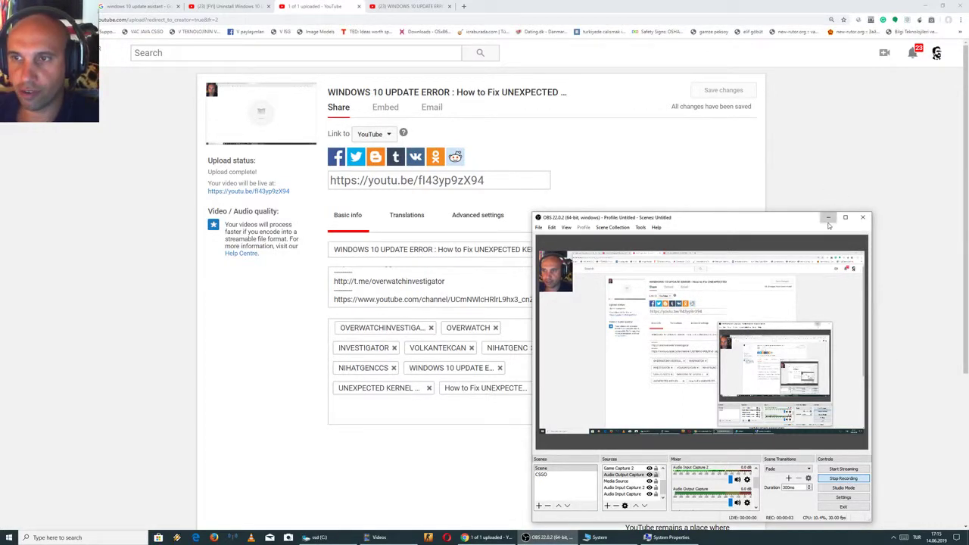
Step: Clear the recorder window away and review the uploaded video's title and description about the Windows 10 UNEXPECTED KERNEL MODE TRAP error
click(828, 219)
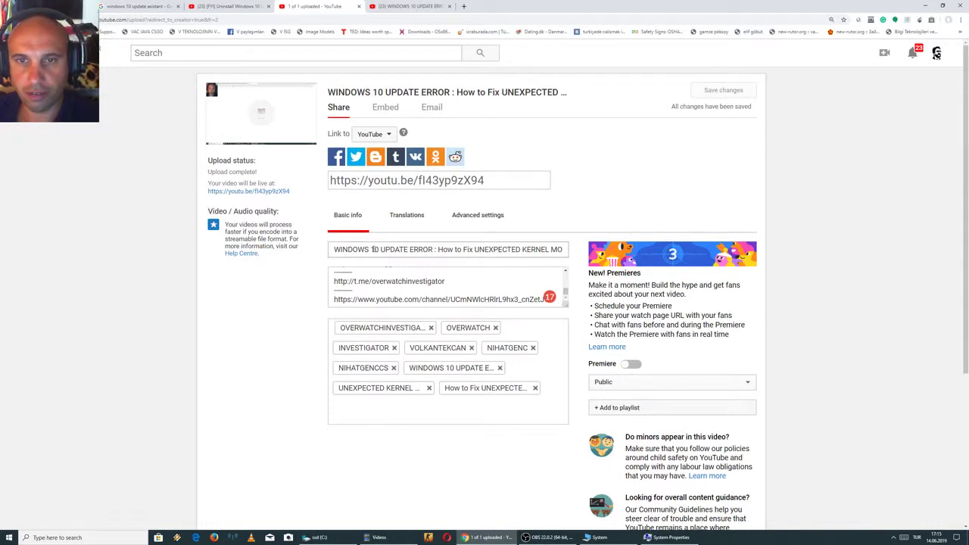
drag(521, 249, 277, 205)
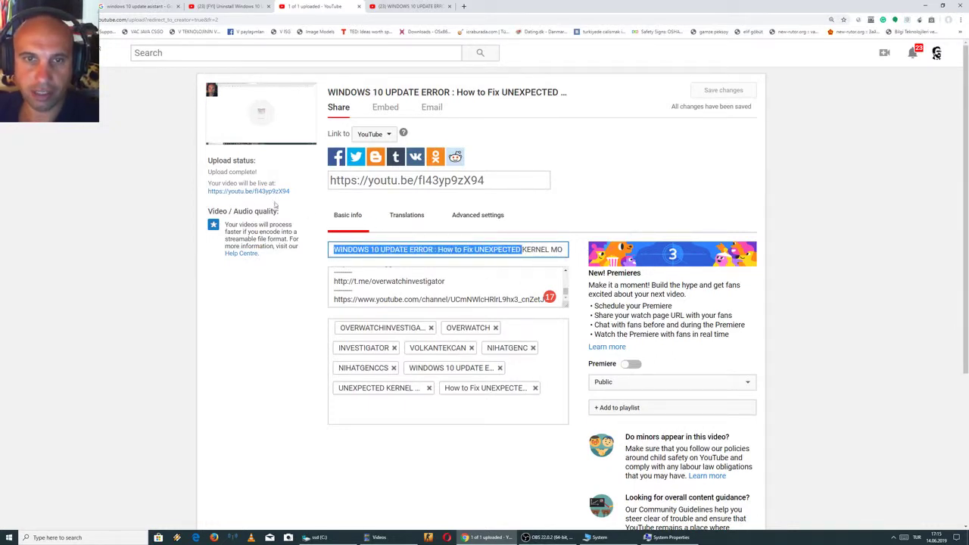
click(348, 250)
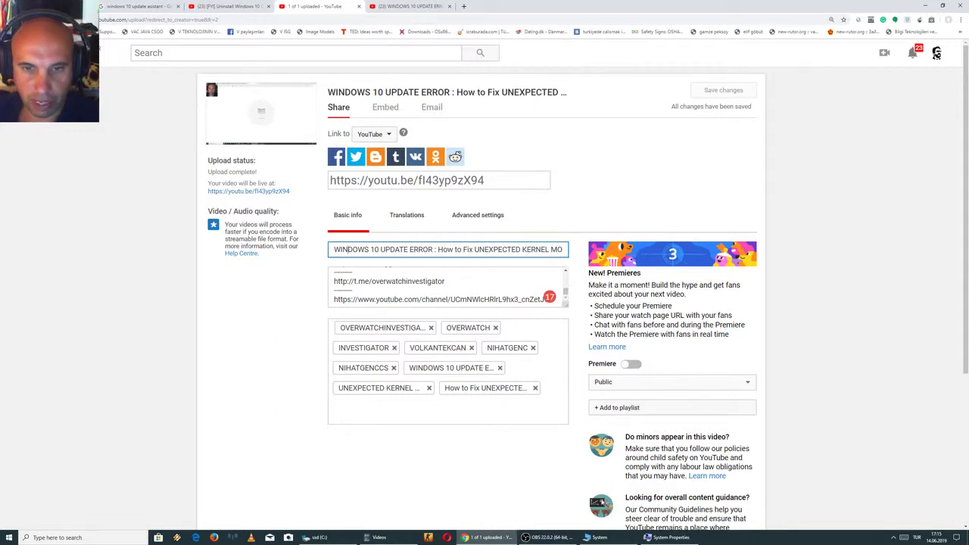
scroll(504, 296, up, 10)
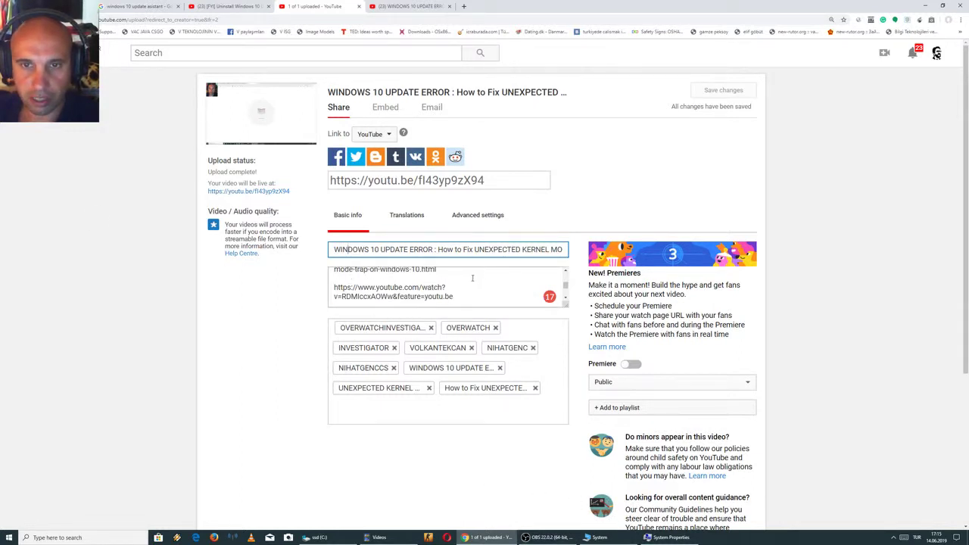
scroll(475, 285, down, 2)
scroll(475, 285, up, 10)
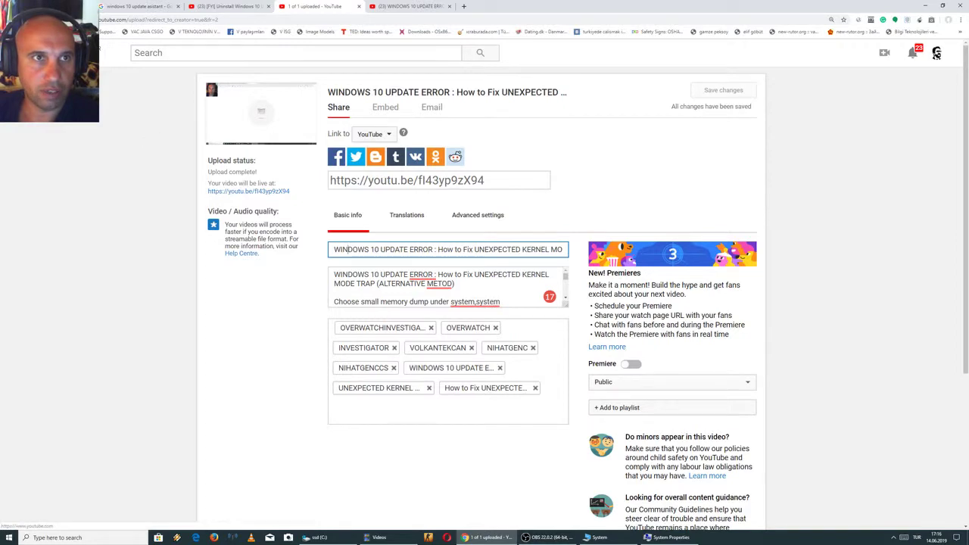
Step: Switch to the article on fixing UNEXPECTED KERNEL MODE TRAP and read through its methods, including the System File Checker instructions
key(alt+Tab)
scroll(241, 195, down, 1)
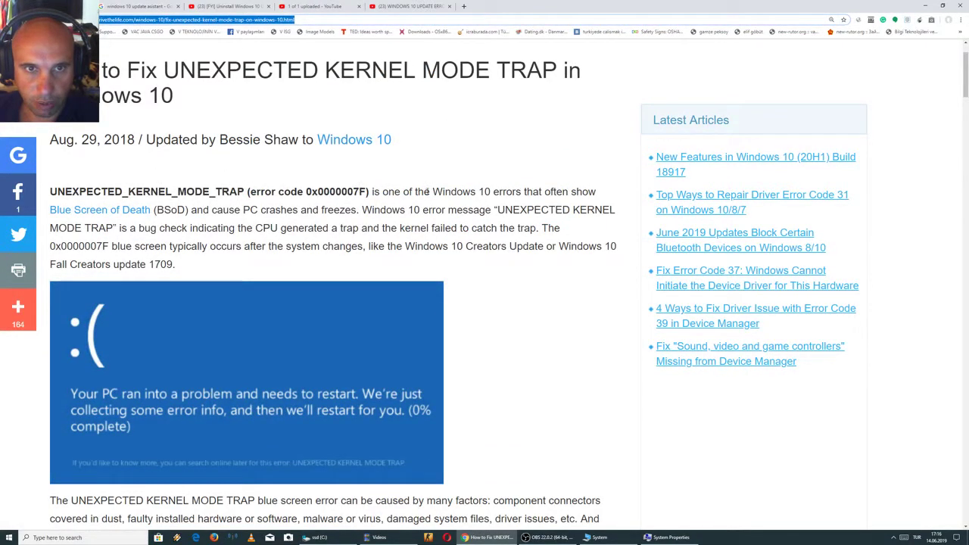
scroll(350, 203, down, 3)
scroll(353, 194, down, 4)
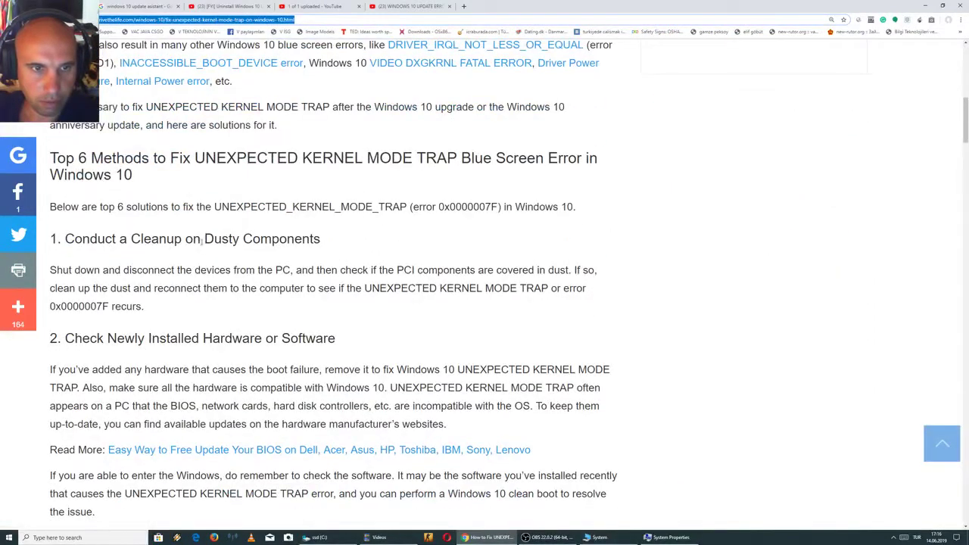
scroll(156, 266, down, 1)
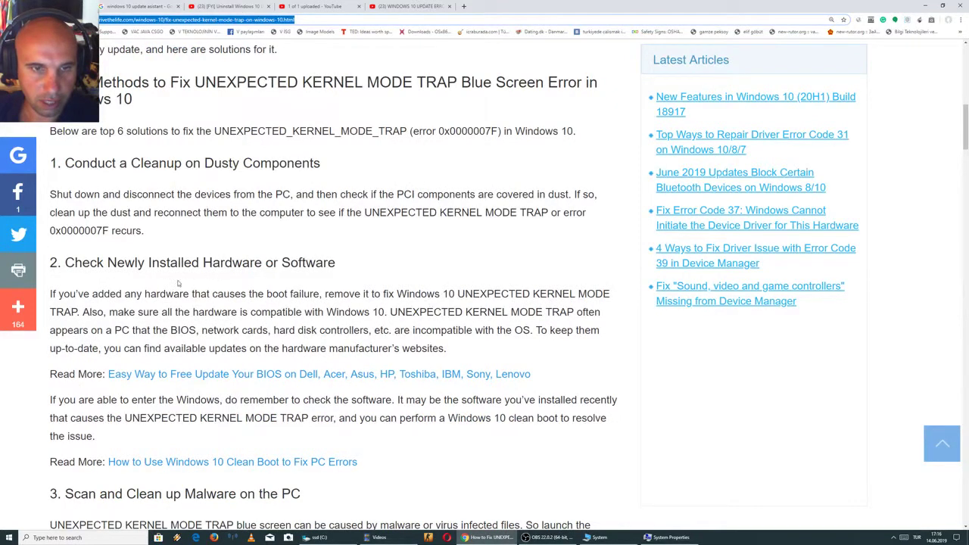
scroll(201, 288, down, 2)
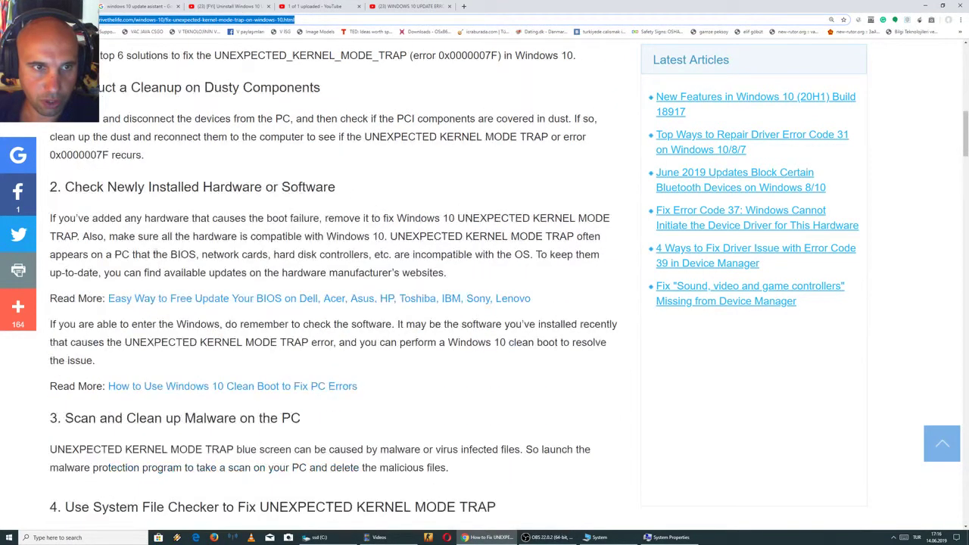
scroll(246, 261, down, 1)
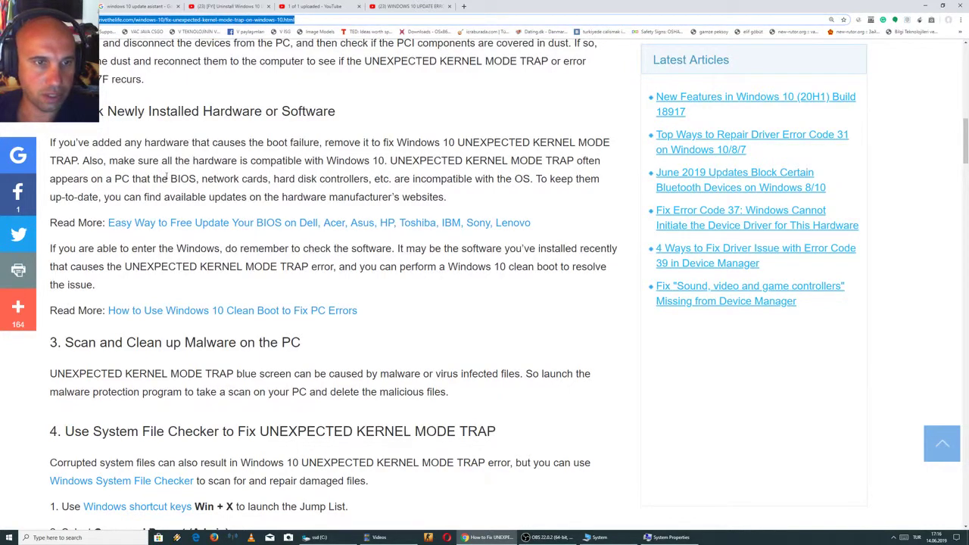
scroll(193, 369, down, 1)
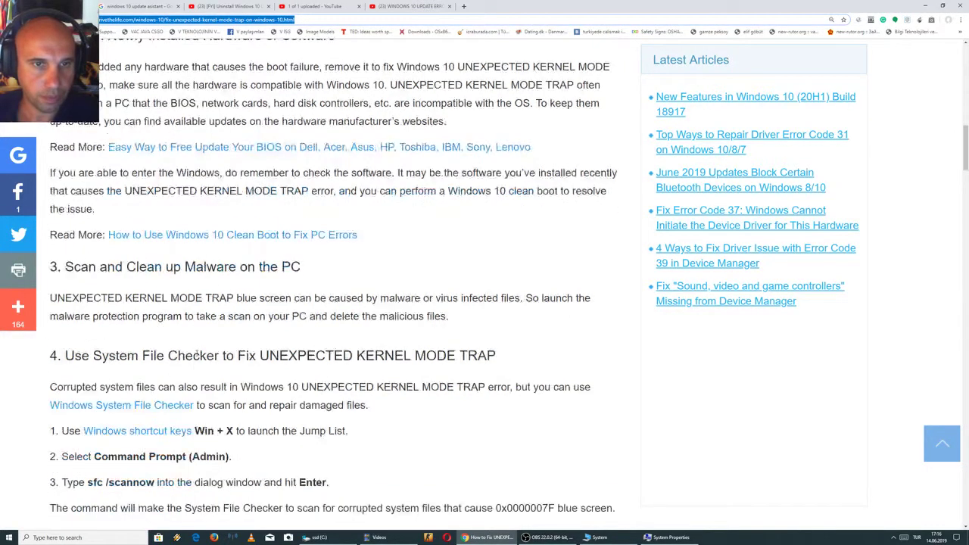
scroll(212, 326, down, 1)
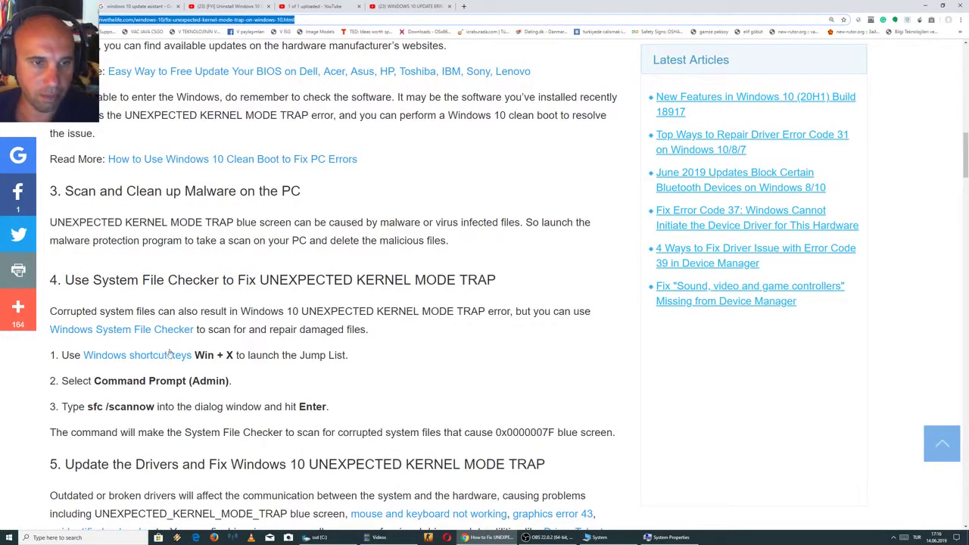
drag(48, 277, 504, 417)
click(299, 368)
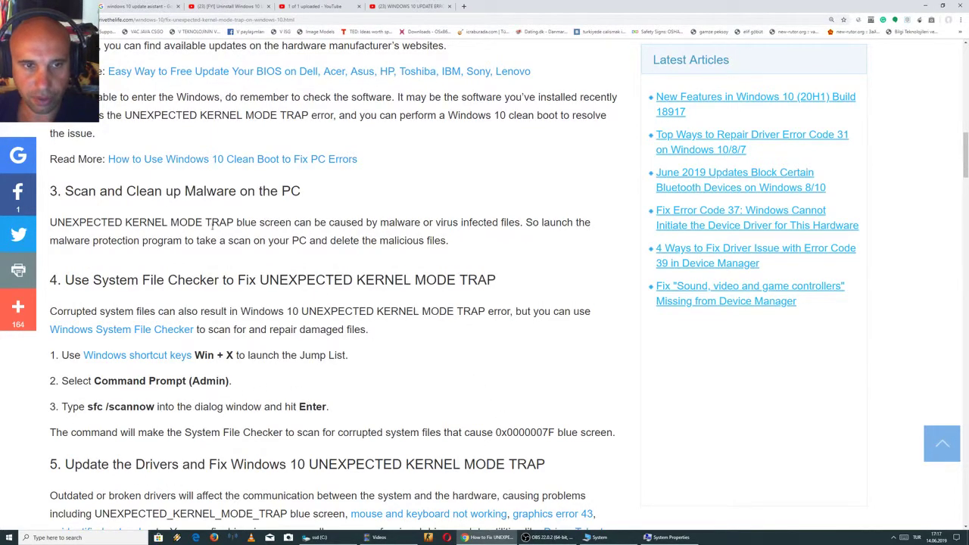
scroll(236, 454, down, 1)
scroll(229, 342, down, 1)
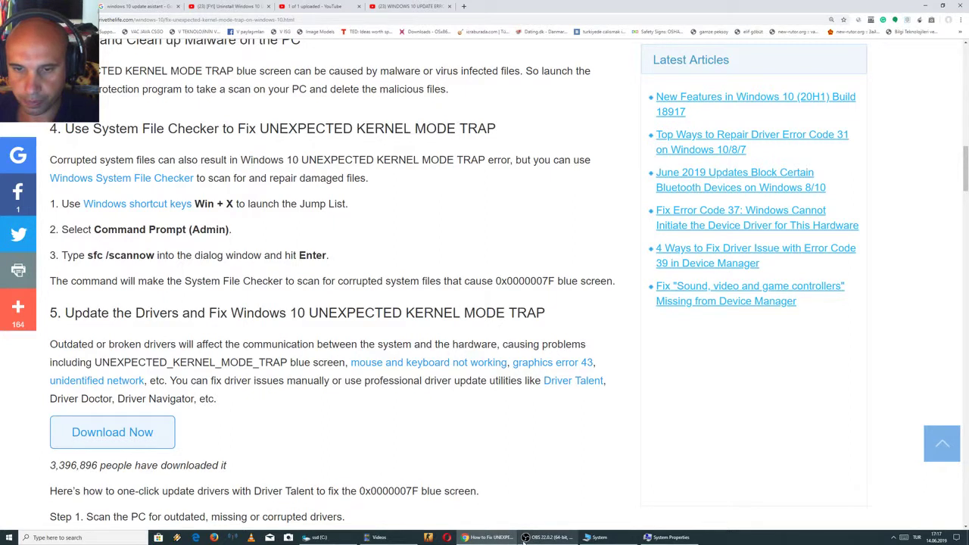
Step: Switch to File Explorer and open the properties of This PC
click(599, 537)
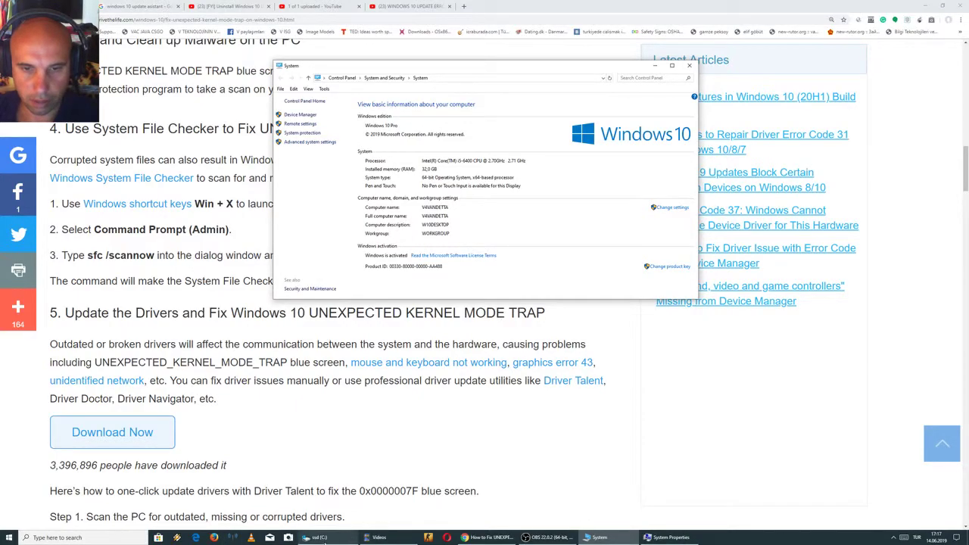
click(315, 537)
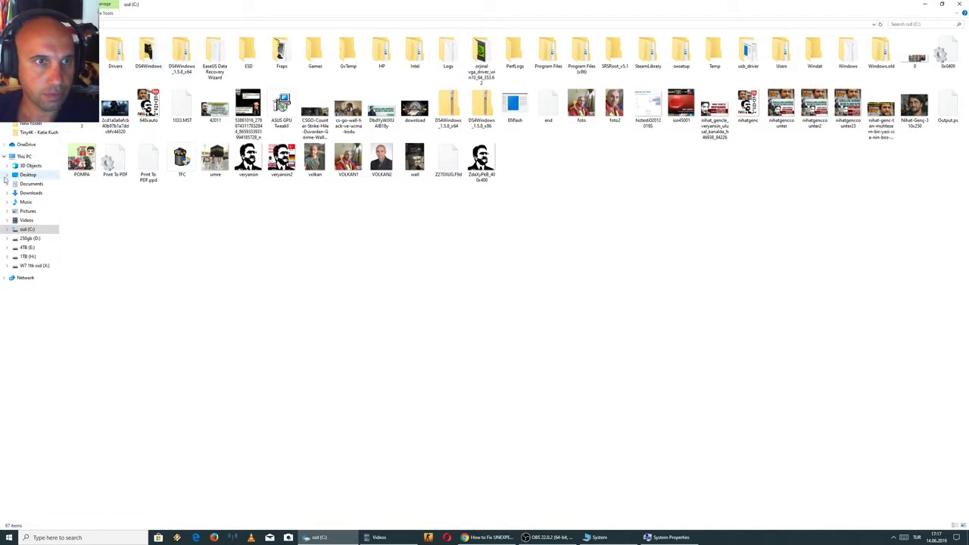
right_click(22, 157)
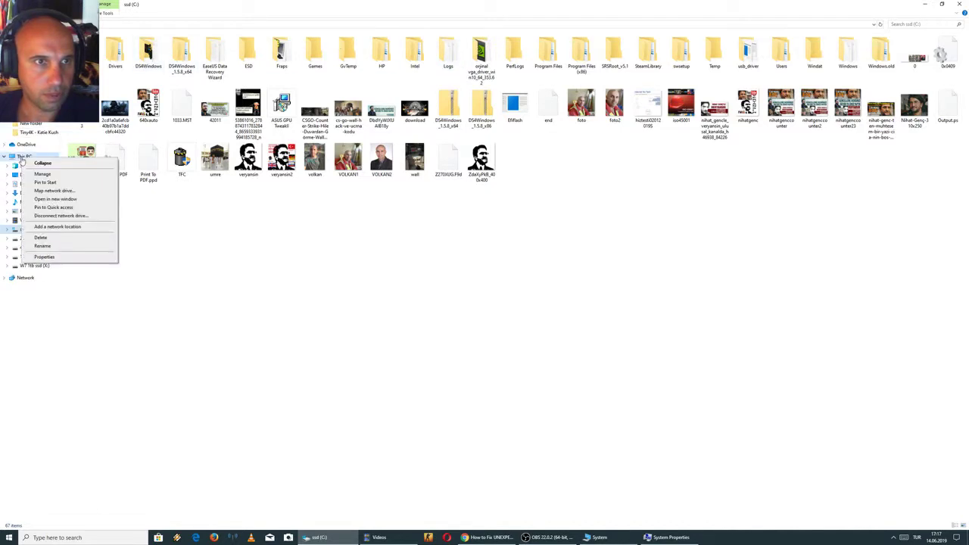
click(70, 260)
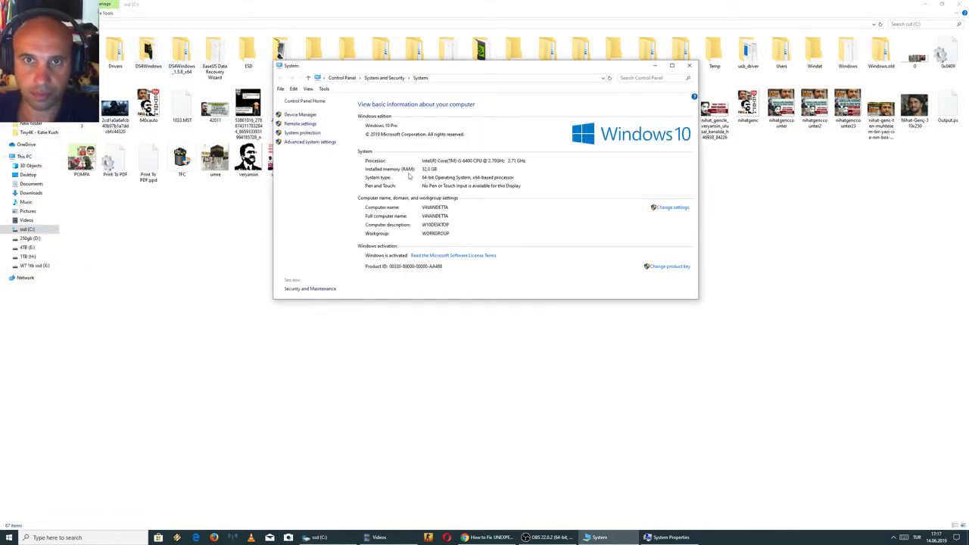
Step: Open the advanced system settings, closing the leftover Startup and Recovery dialog and showing the Advanced settings
click(330, 141)
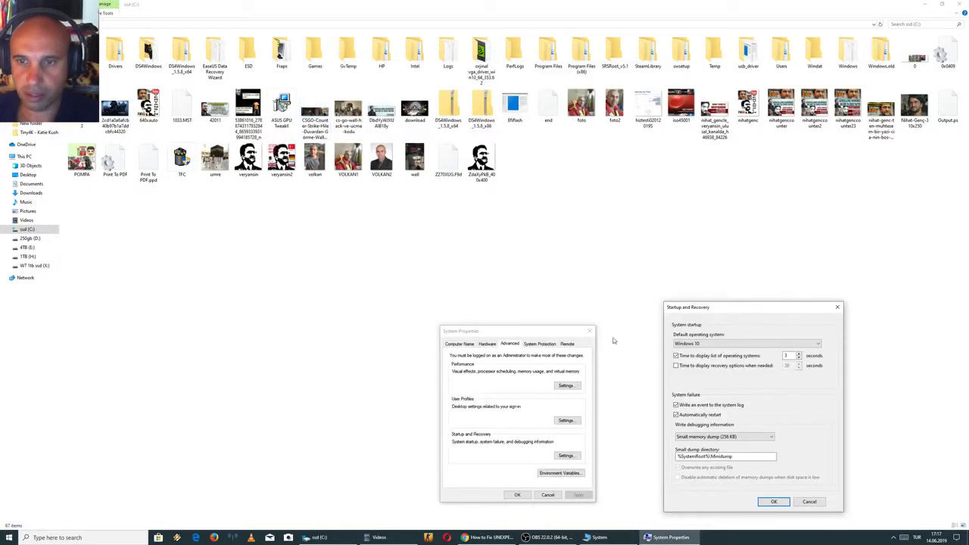
click(838, 307)
click(458, 344)
click(511, 344)
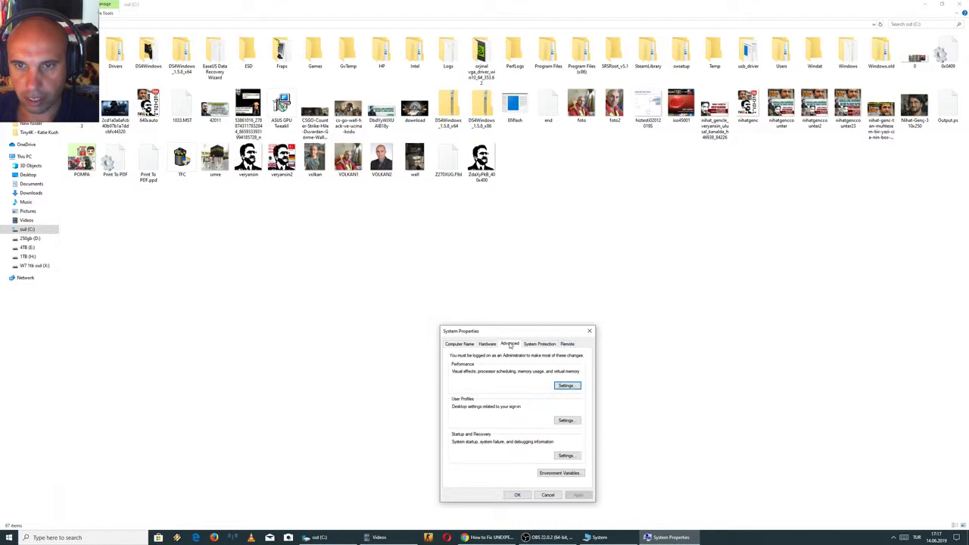
Step: Examine the debugging information dump options in the Startup and Recovery settings, and close System Properties
click(574, 457)
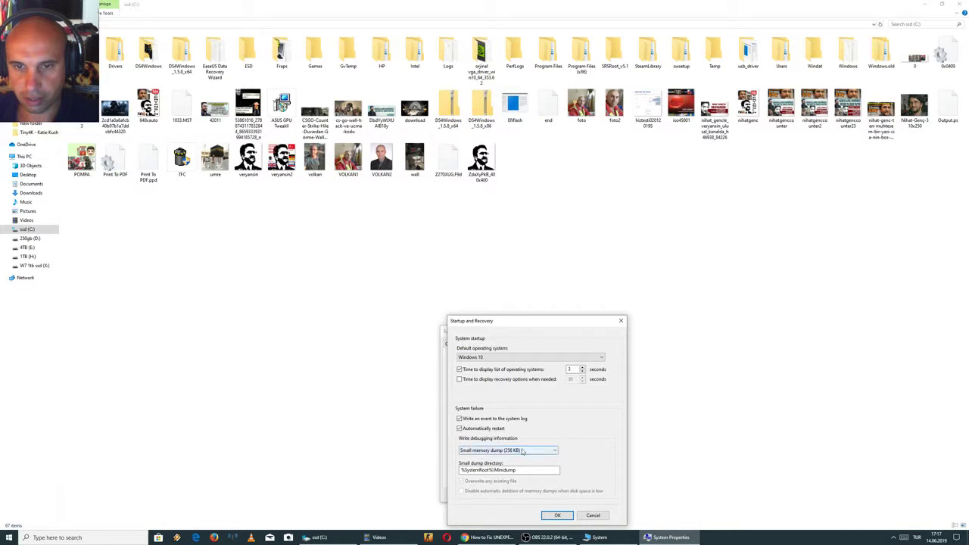
click(519, 451)
click(509, 451)
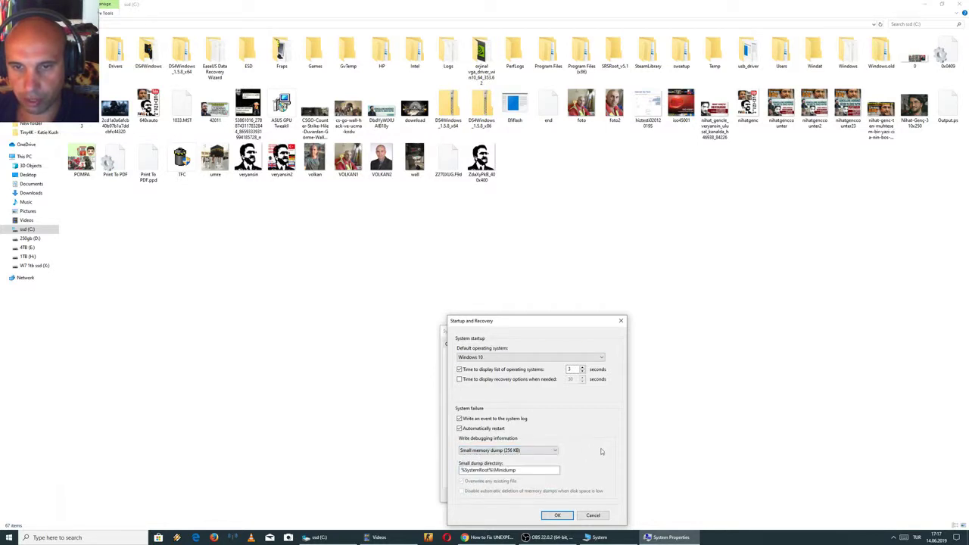
click(500, 452)
click(583, 456)
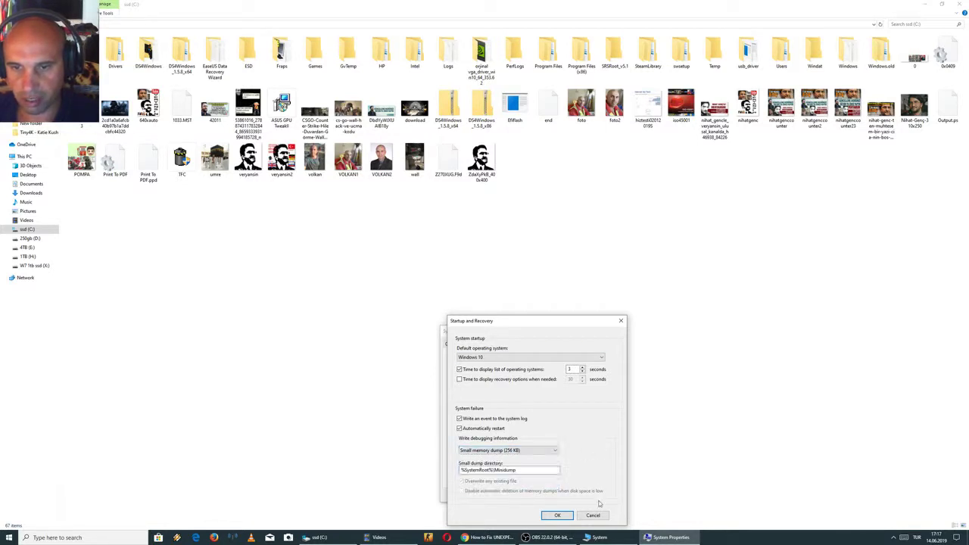
click(592, 515)
click(517, 498)
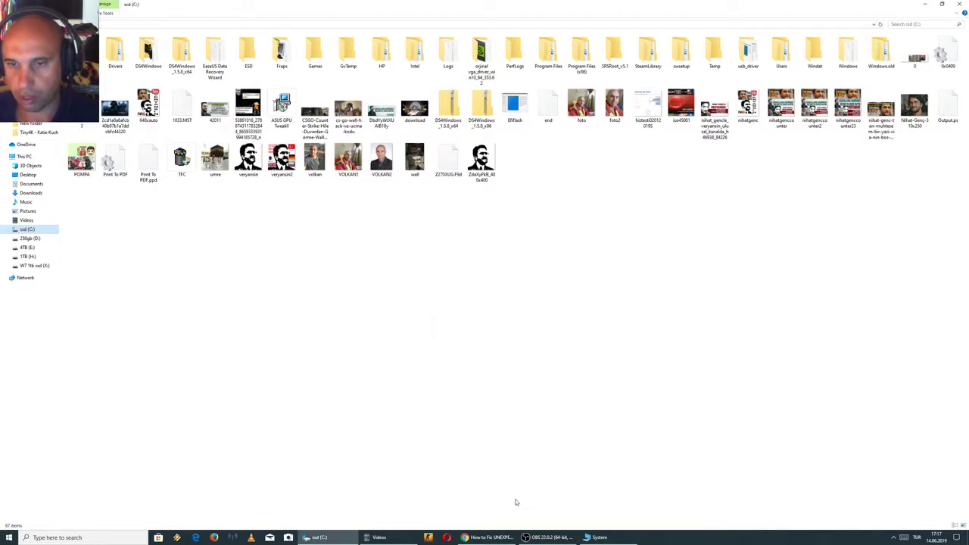
Step: Switch back to the browser and review the command console instructions in the uploaded video's description
click(923, 4)
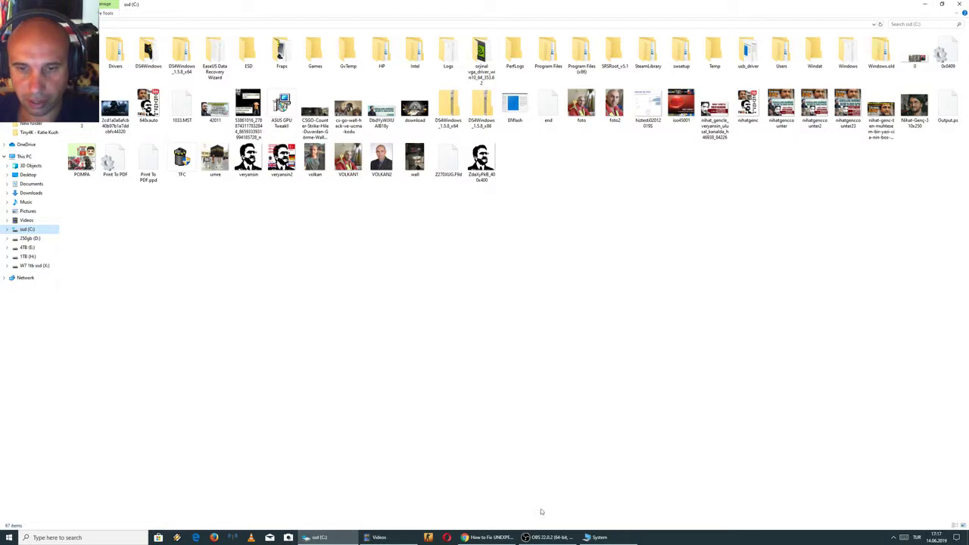
click(489, 537)
scroll(233, 305, up, 3)
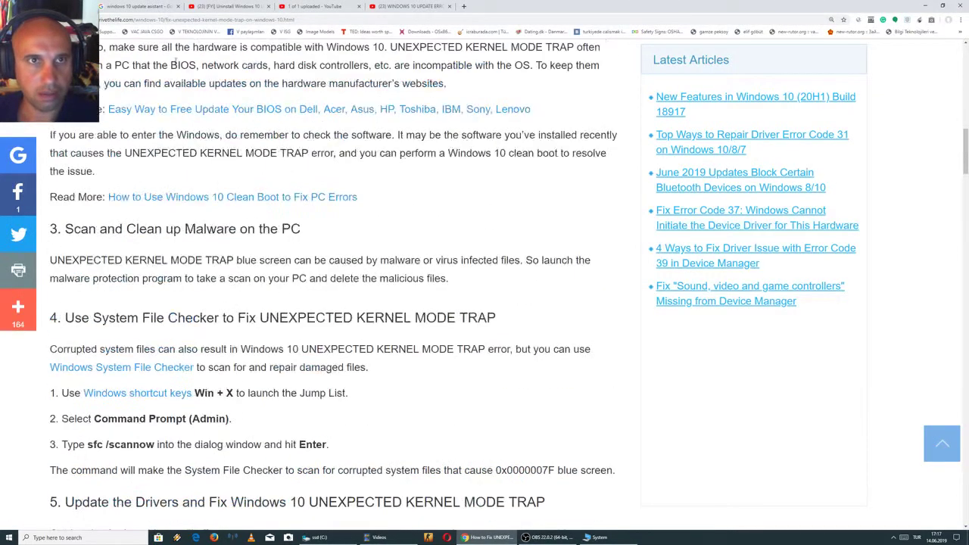
click(223, 6)
click(314, 7)
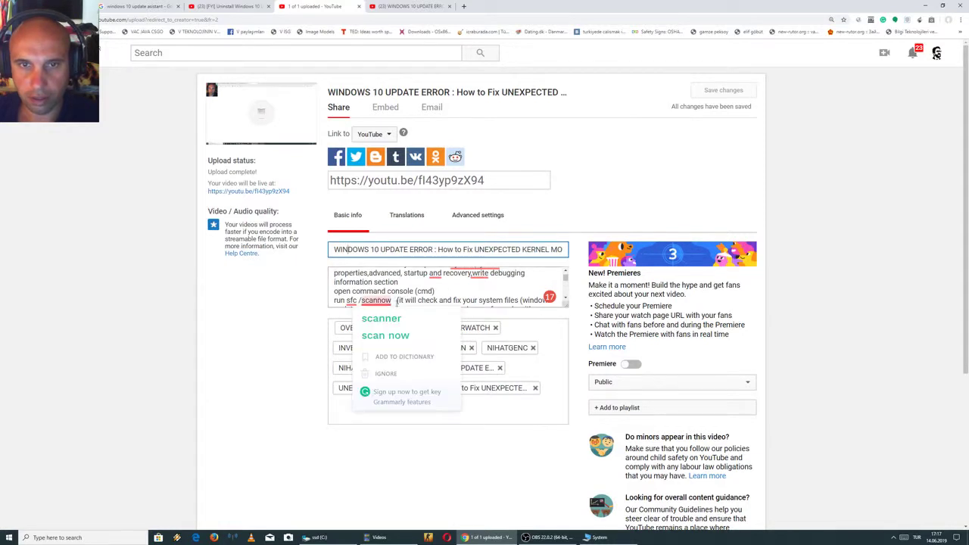
Step: Find Command Prompt by searching for cmd and run it as administrator
key(super)
text(cmd)
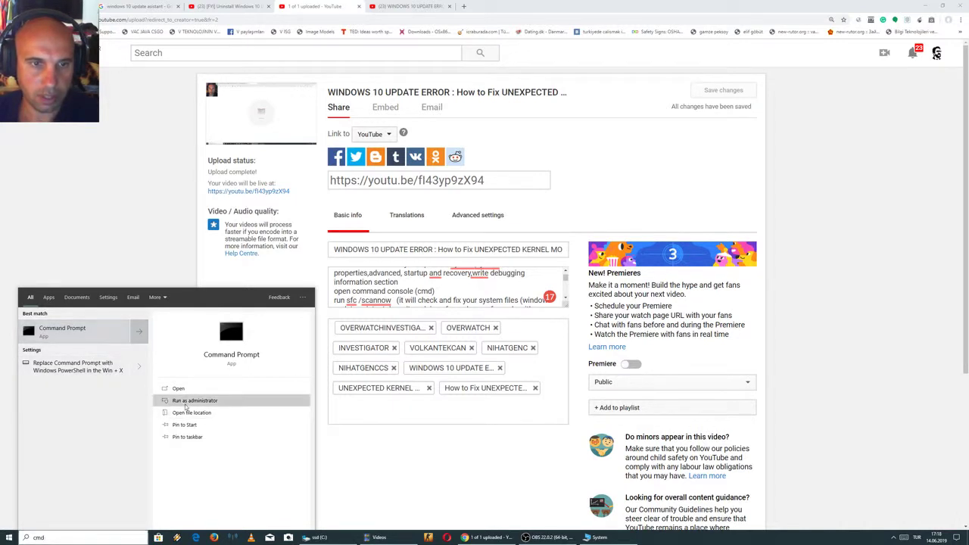
click(186, 401)
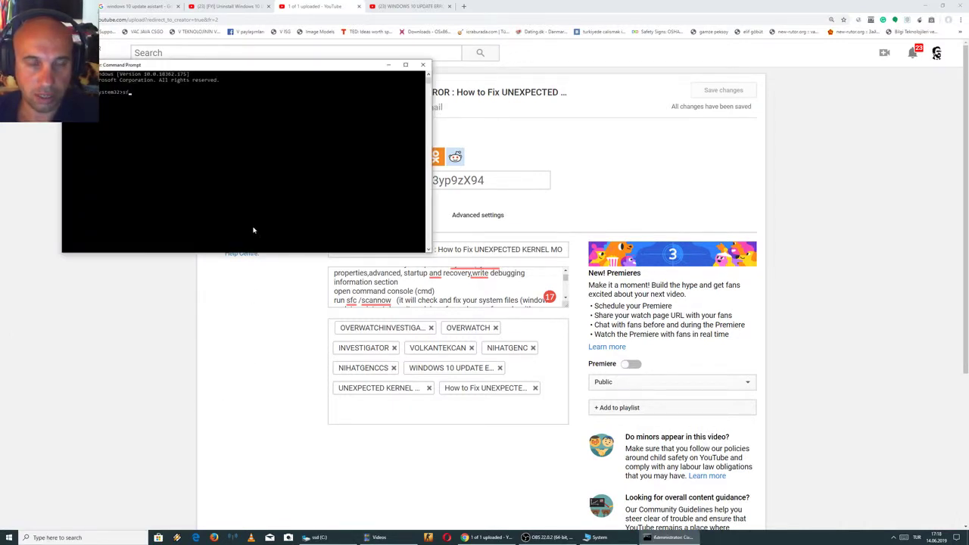
Step: Start a system file scan with the command sfc /scannow and move the console window clear of the webcam image
text(sfc /)
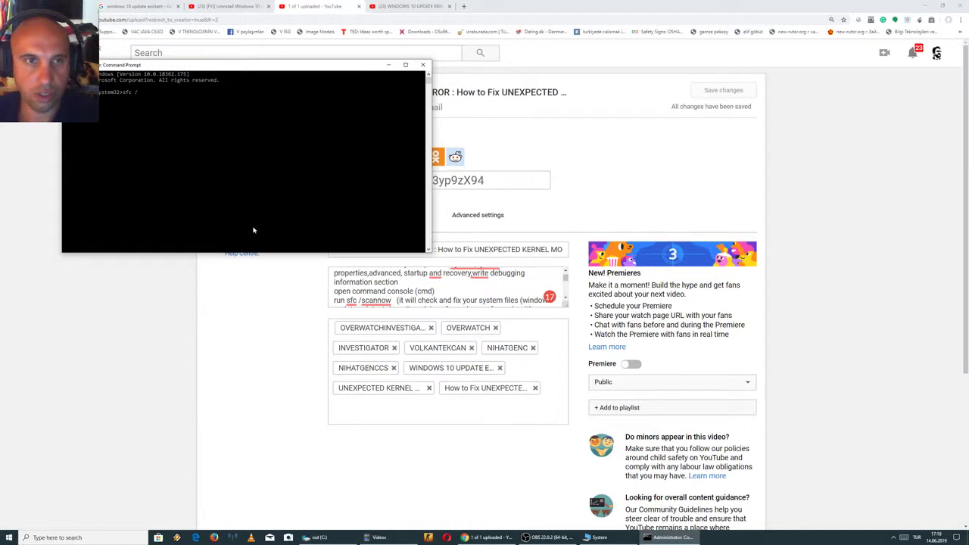
text(scannow)
key(Return)
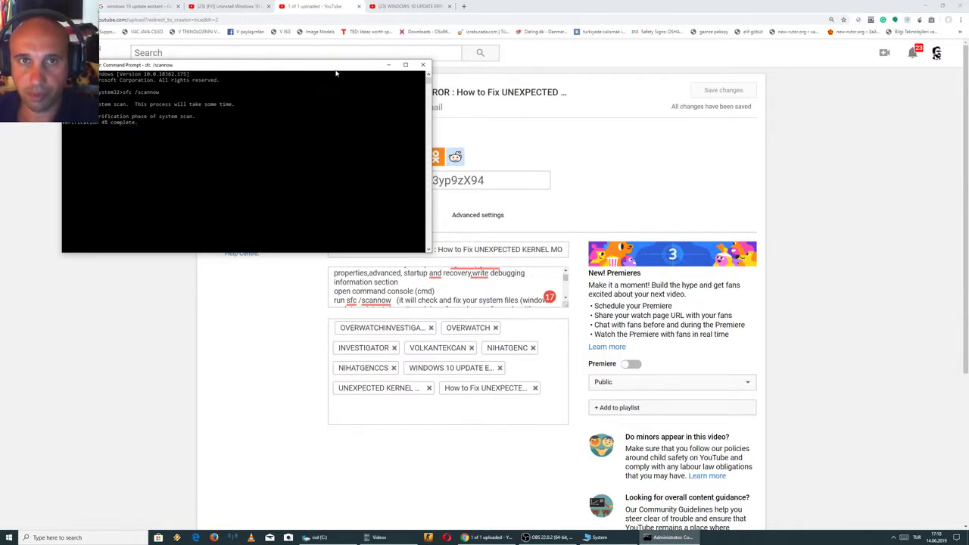
drag(336, 73, 645, 96)
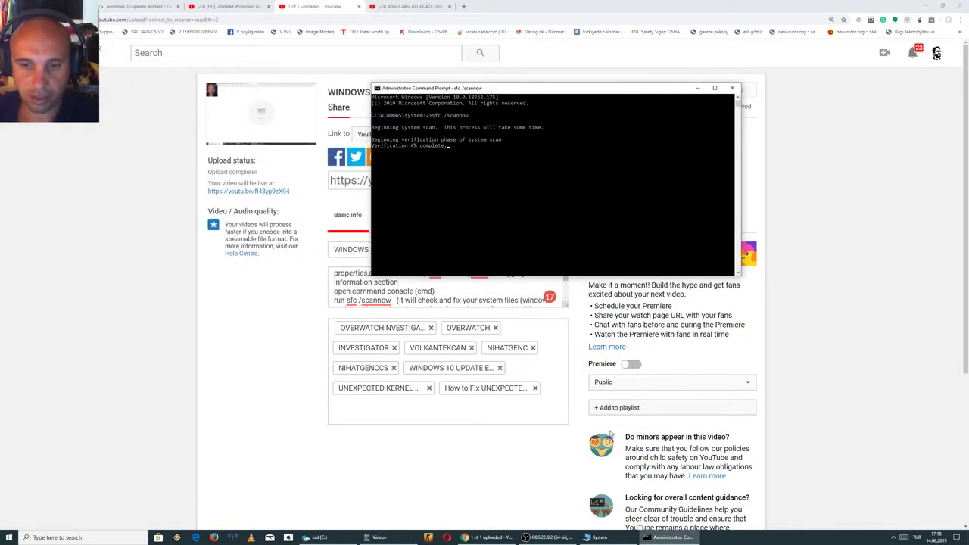
Step: Return to the browser, open a new blank tab, and show the existing Google results for the Windows 10 Update Assistant
click(128, 351)
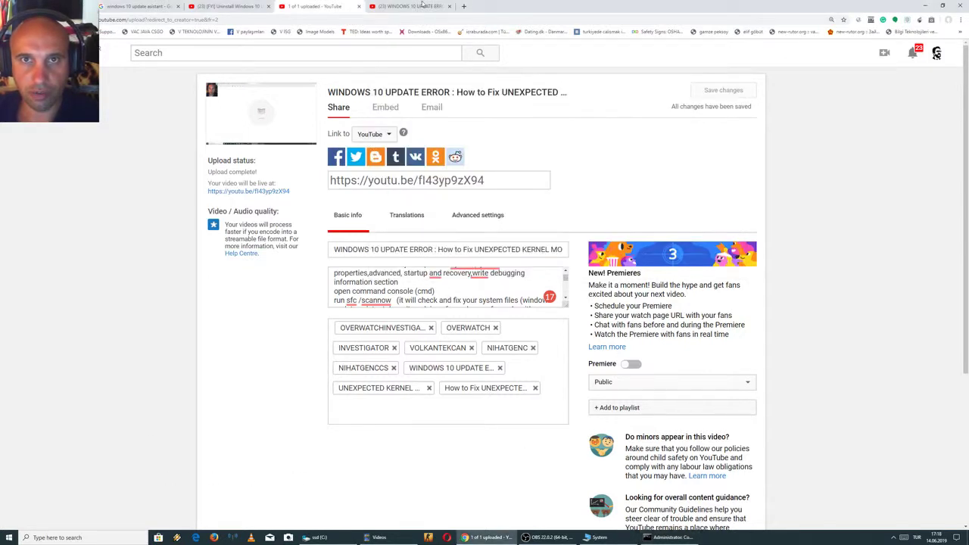
click(464, 6)
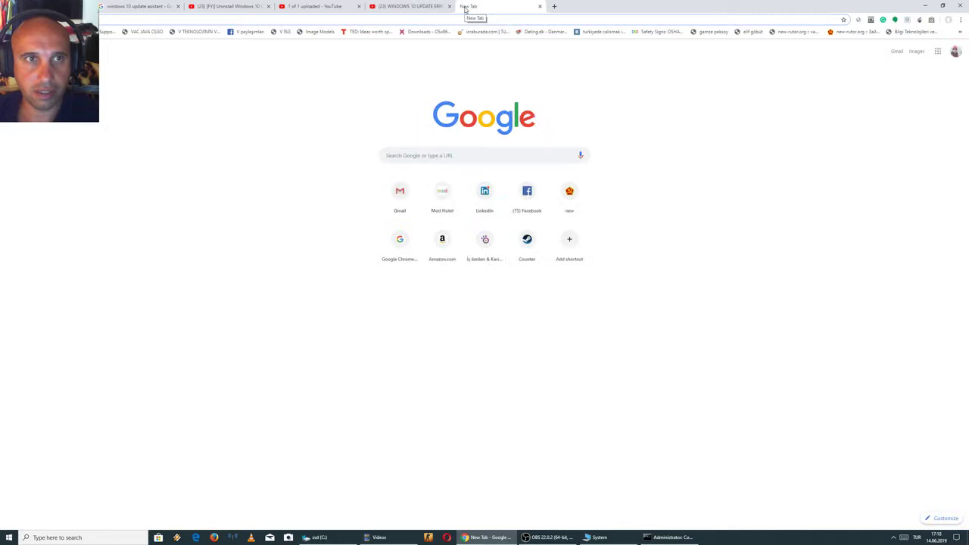
click(170, 5)
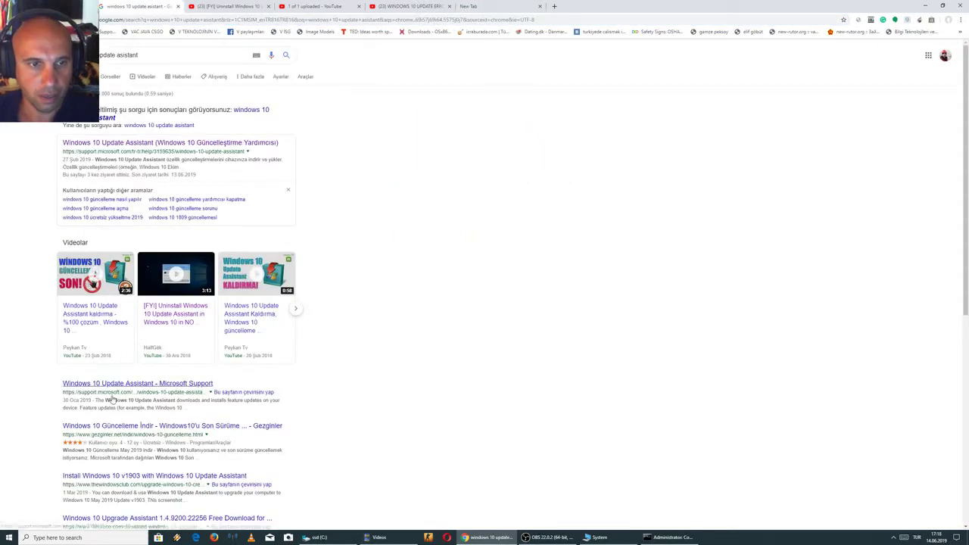
Step: Open the Microsoft Support article on the Windows 10 Update Assistant and follow its link to download the assistant
click(156, 388)
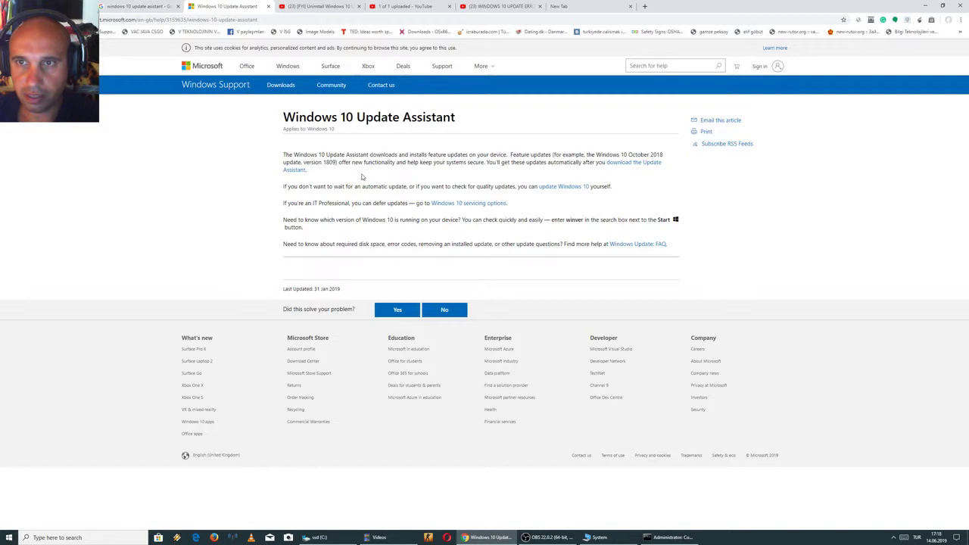
click(638, 163)
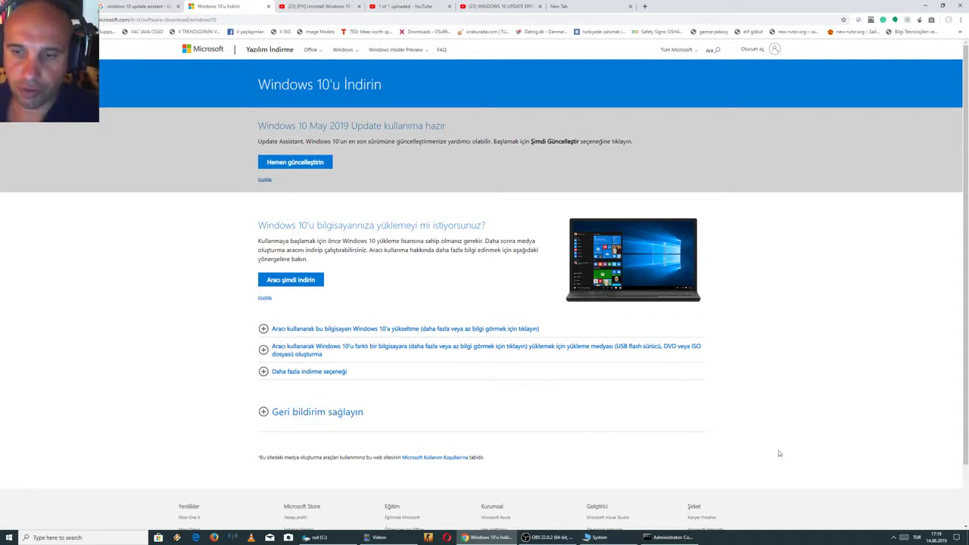
Step: Find System Configuration by searching for msconfig and show its boot options
key(super)
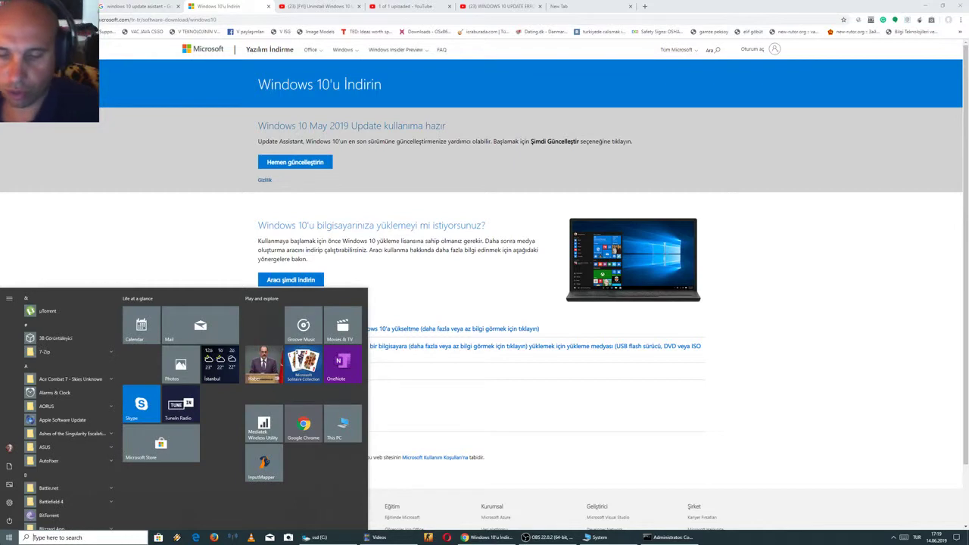
text(ms)
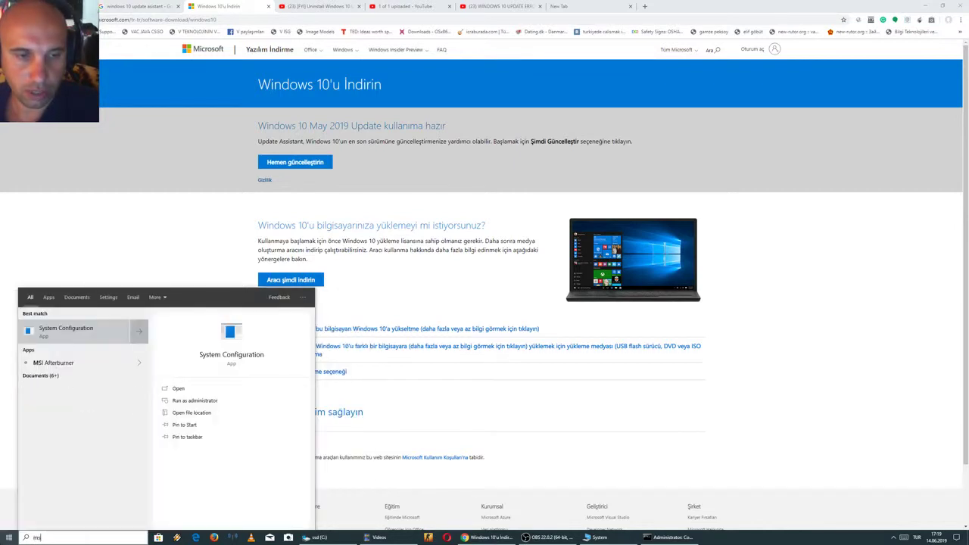
text(config)
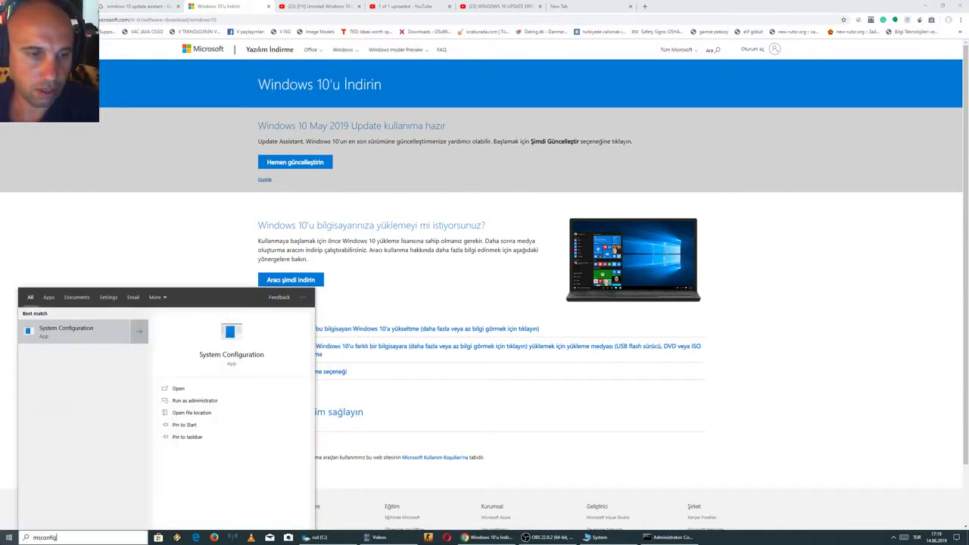
click(81, 343)
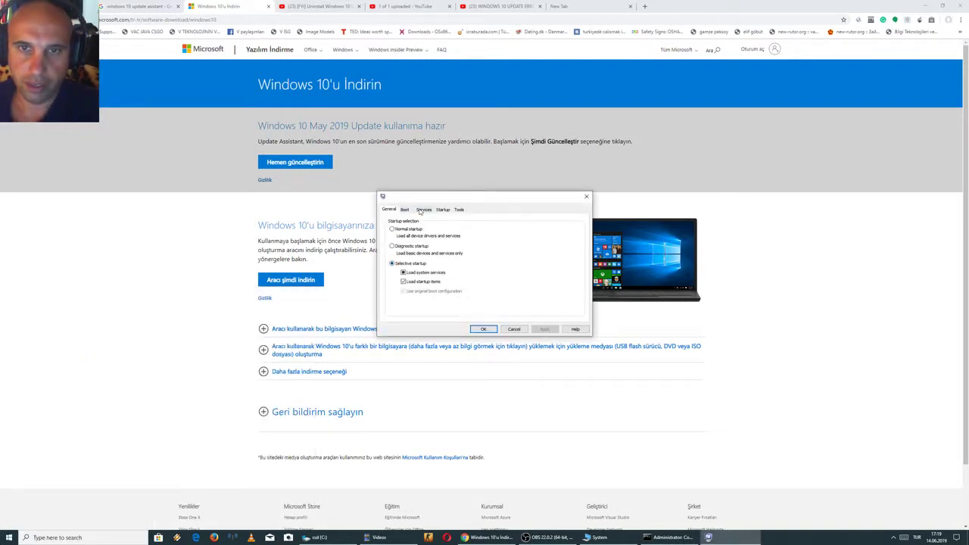
click(405, 210)
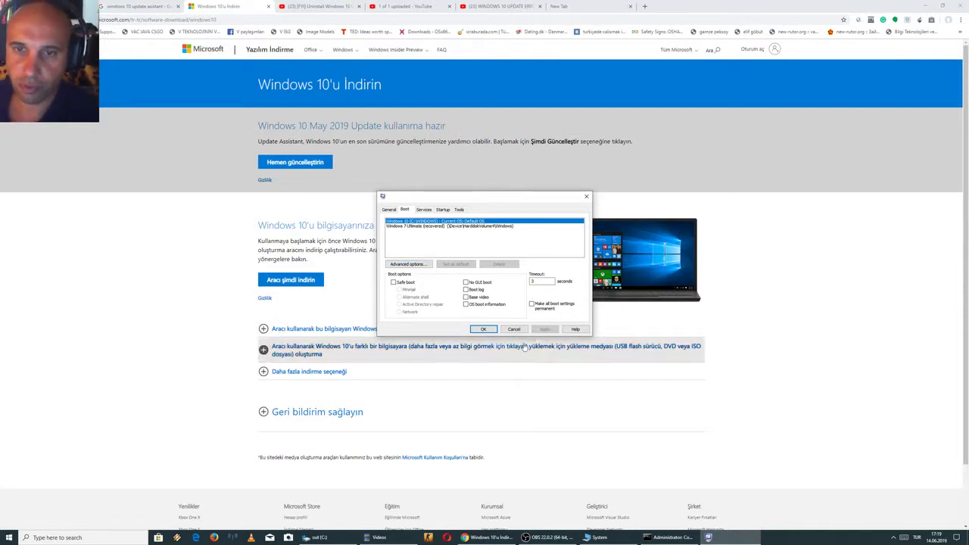
Step: Bring the System Configuration window back to the front and close it without altering the boot options
key(super)
click(454, 371)
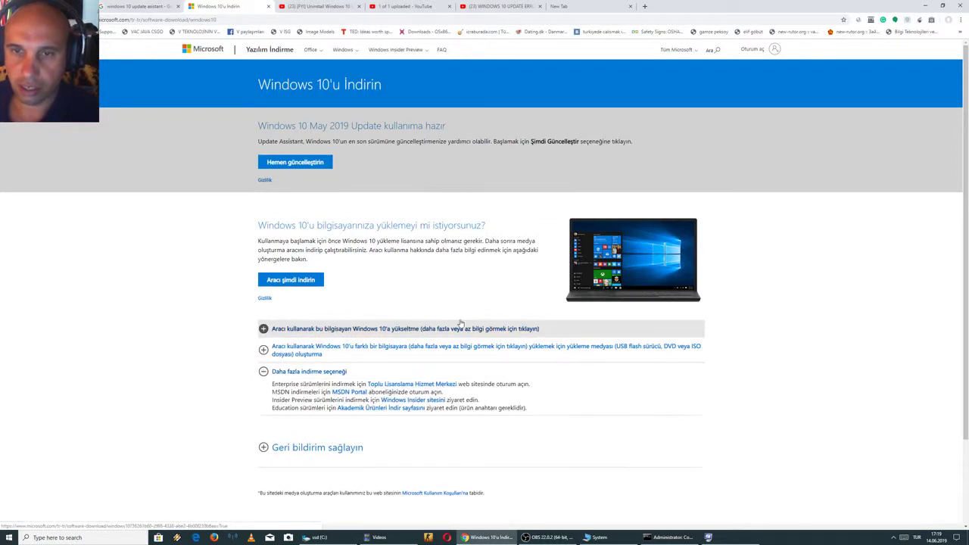
click(708, 537)
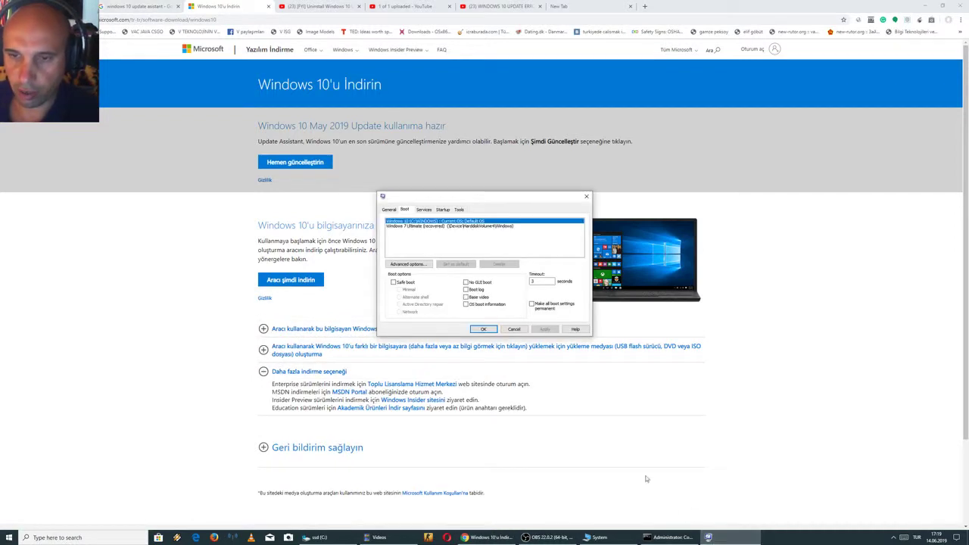
click(484, 329)
Step: Search for msconfig again and reopen System Configuration
click(9, 538)
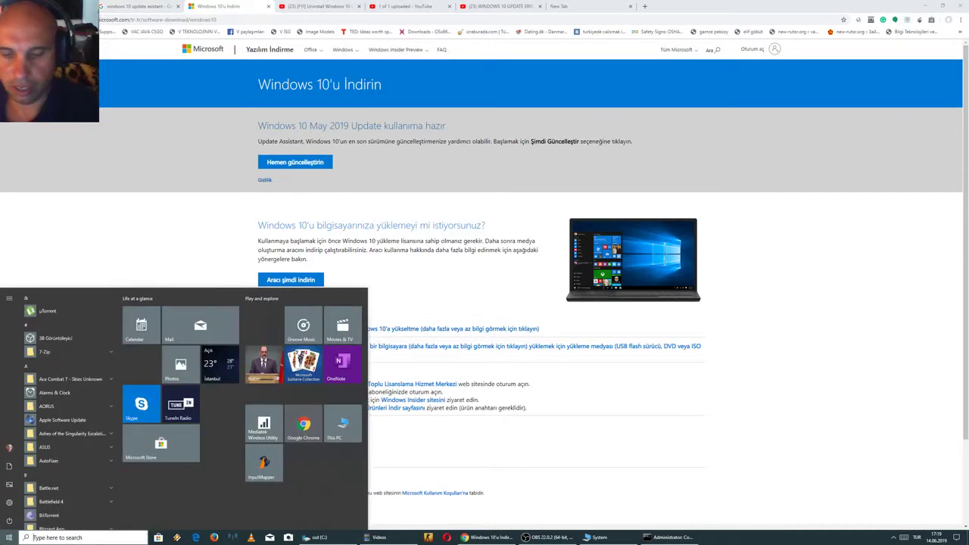
text(c)
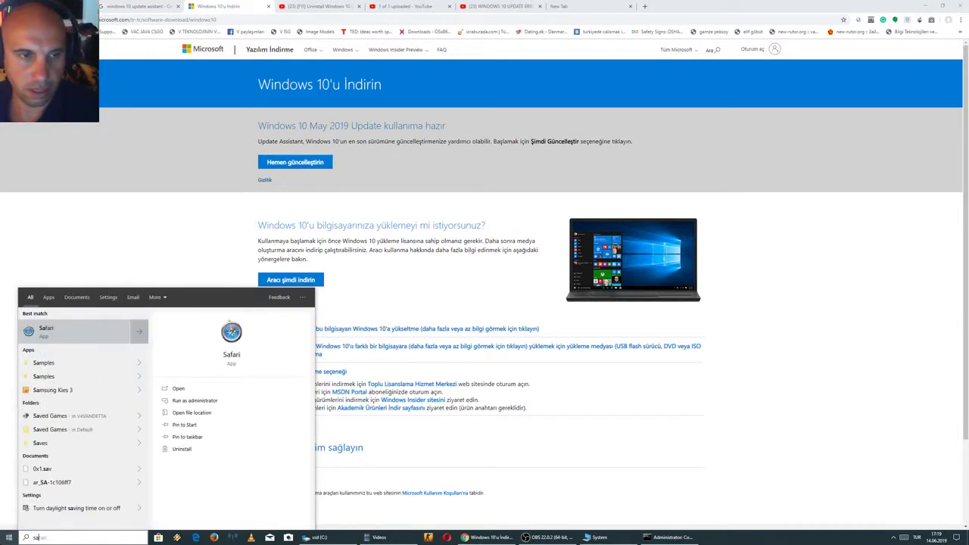
key(BackSpace)
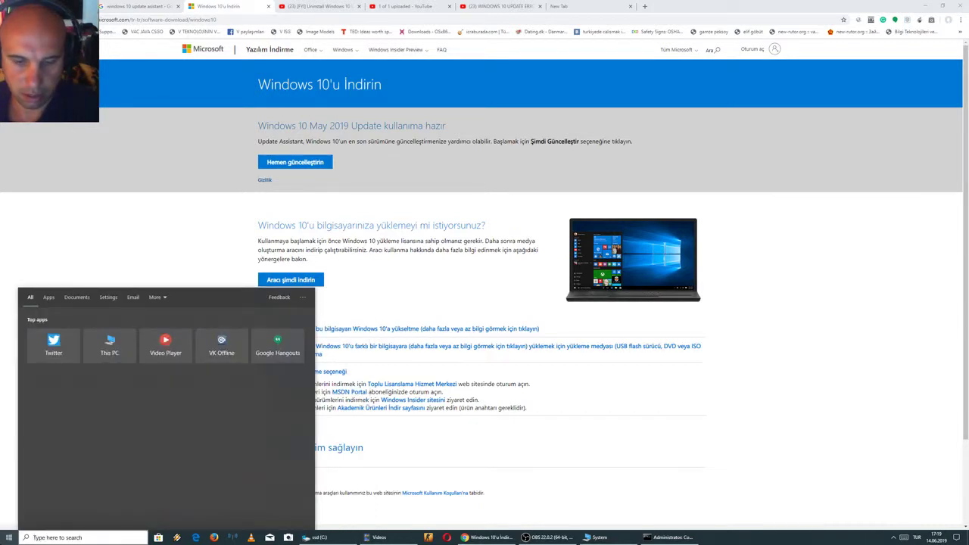
text(msconfig)
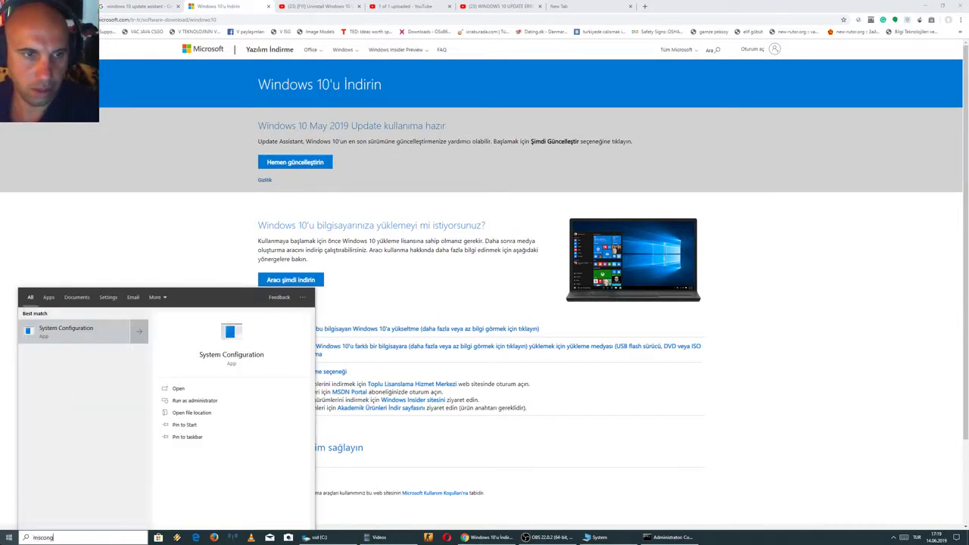
key(BackSpace)
text(fig)
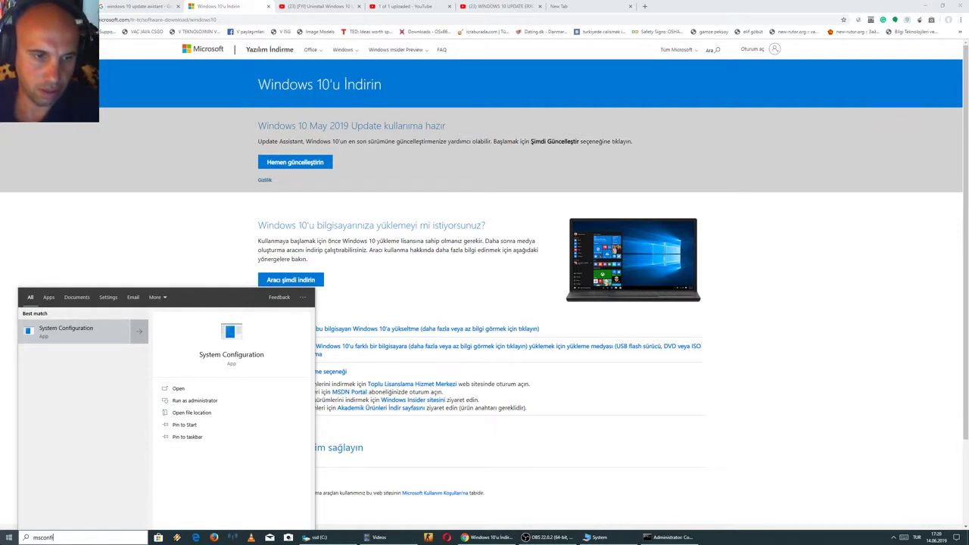
click(48, 330)
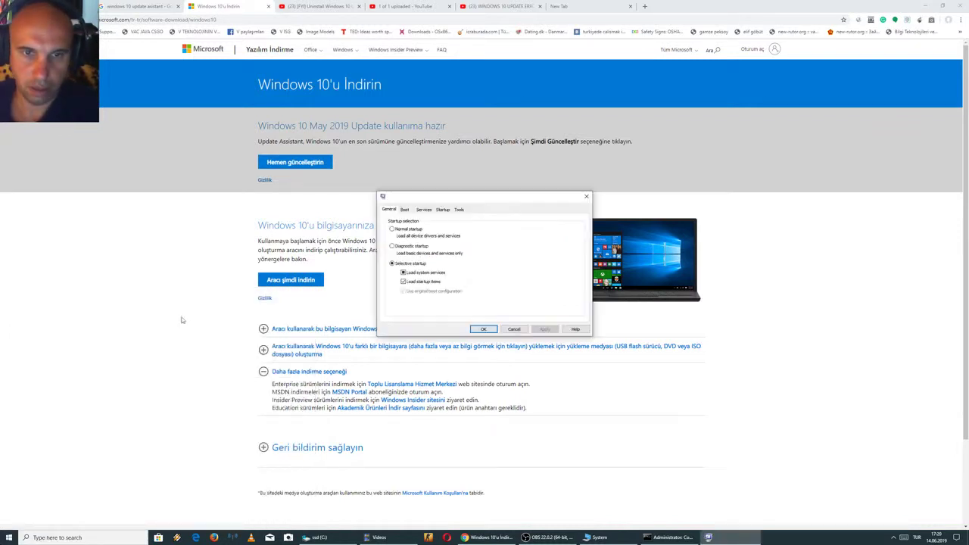
Step: Enable Safe boot with the Minimal option for Windows 10, apply it, and close System Configuration
click(405, 209)
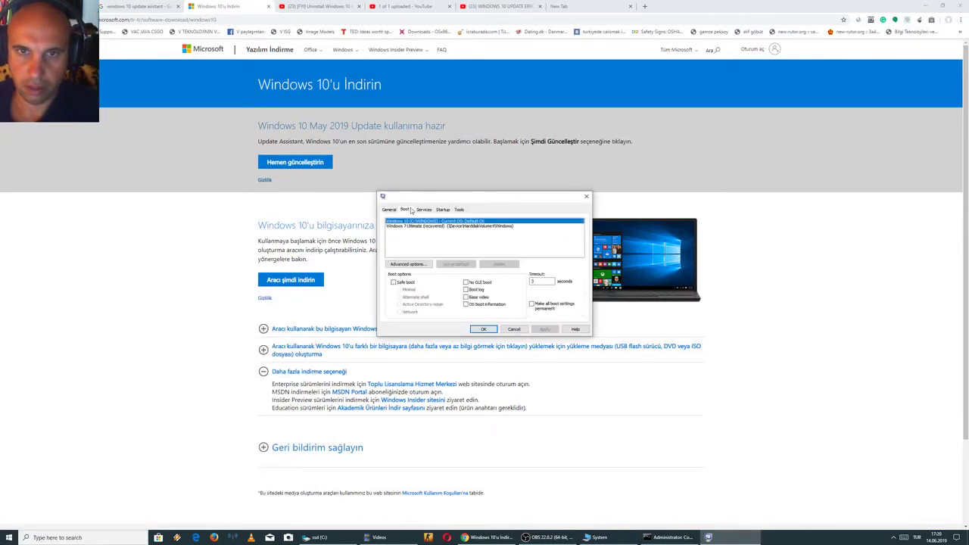
click(414, 283)
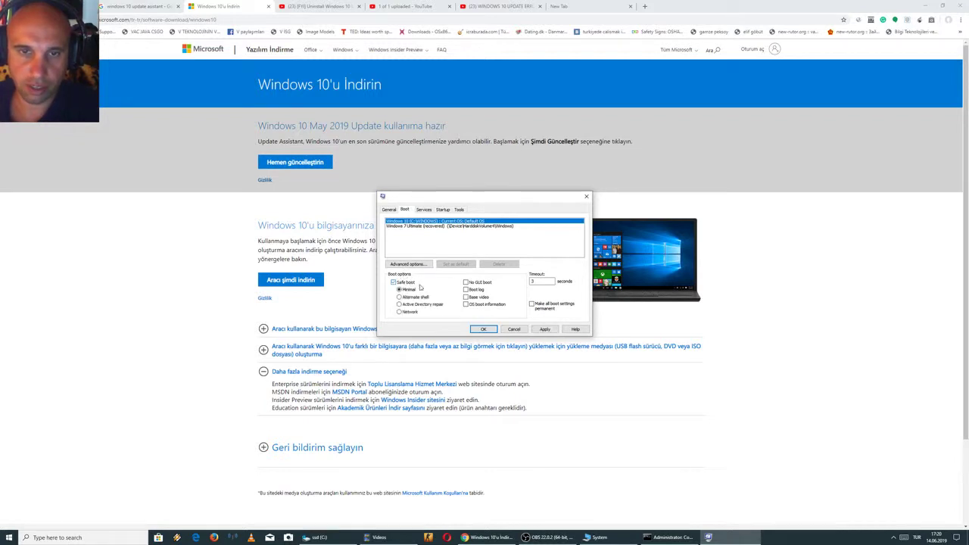
click(544, 329)
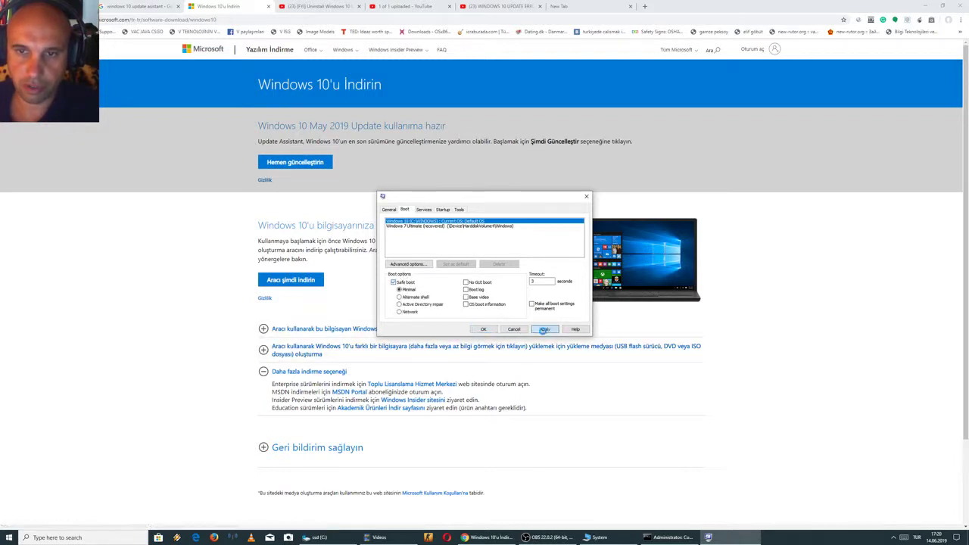
click(483, 329)
Step: Reopen System Configuration, check the Safe boot setting in the boot options, and close the window
key(super)
text(mscong)
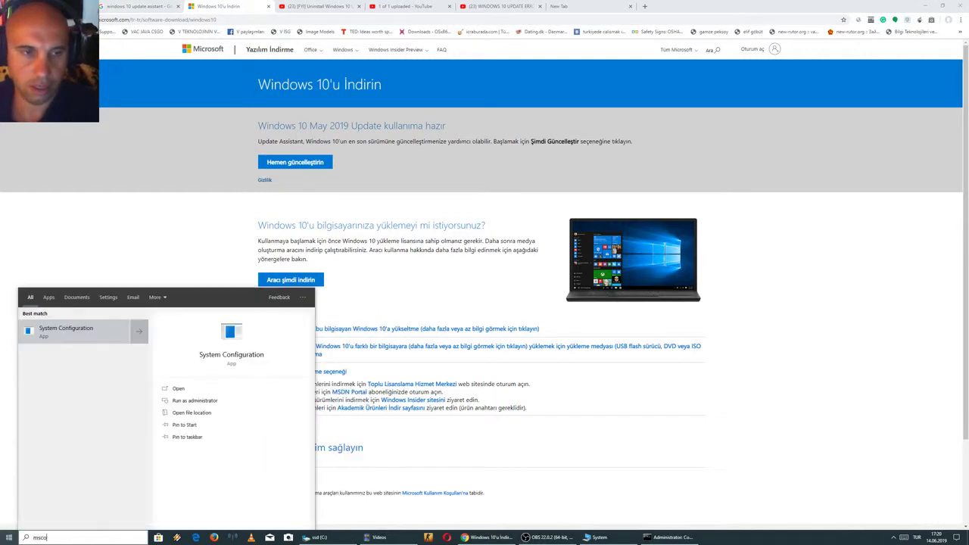
click(68, 330)
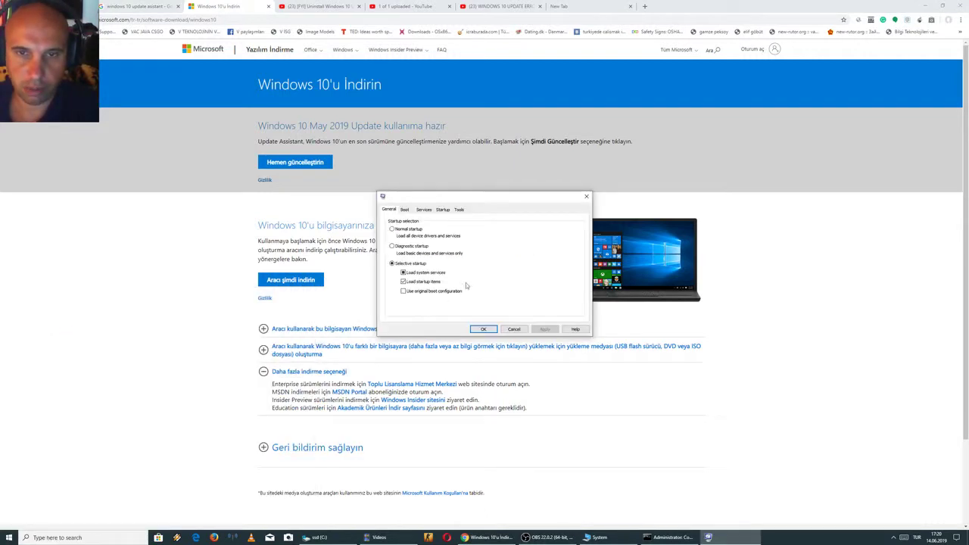
click(405, 209)
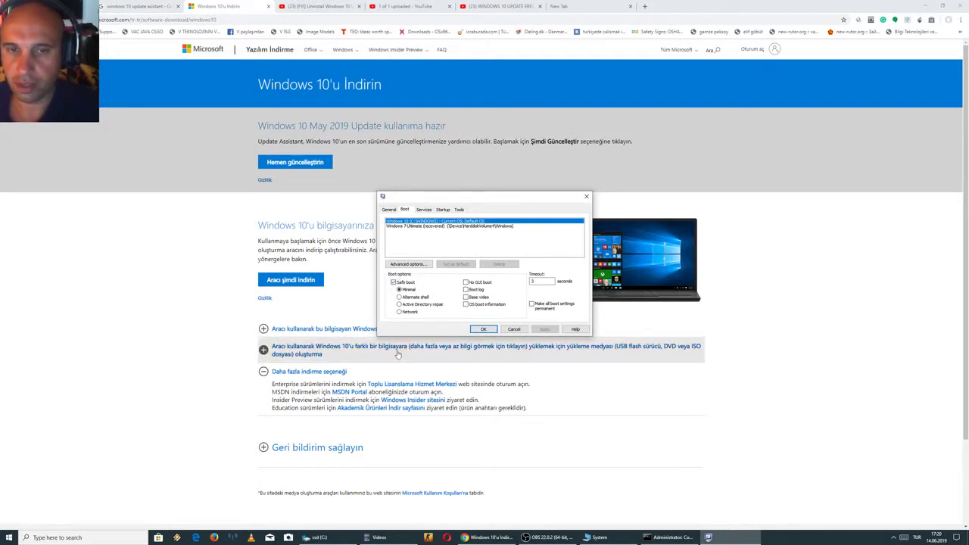
click(482, 329)
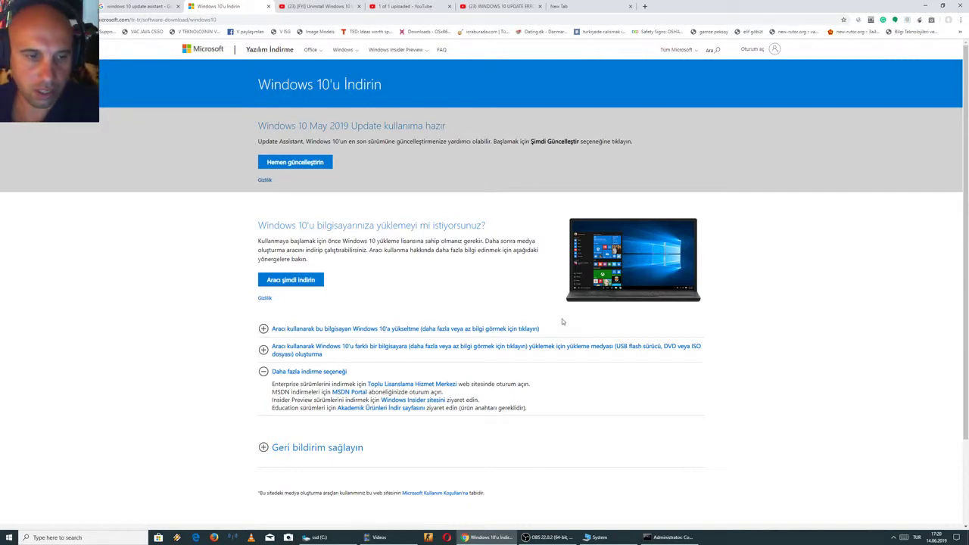
Step: Reopen System Configuration, turn off Safe boot for Windows 10, apply the change and close the window
click(9, 537)
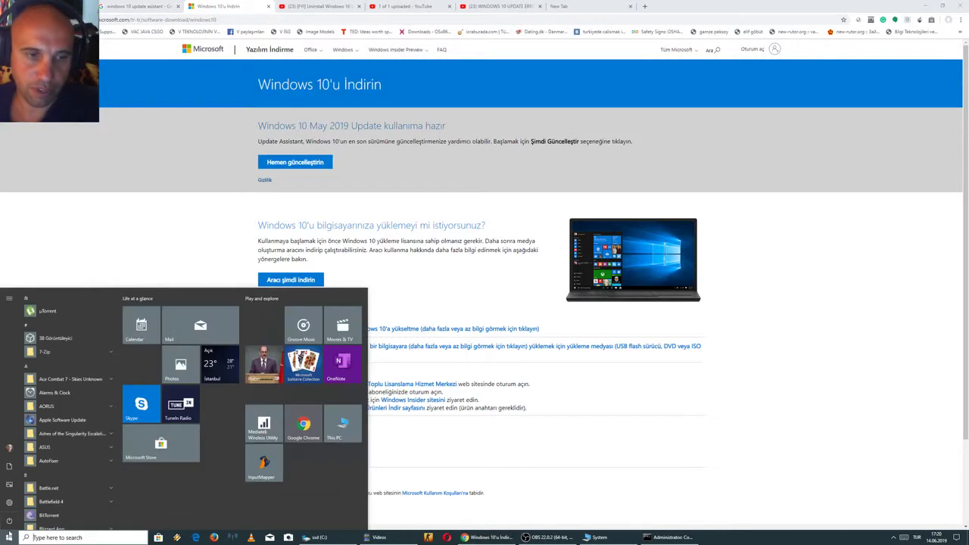
text(msc)
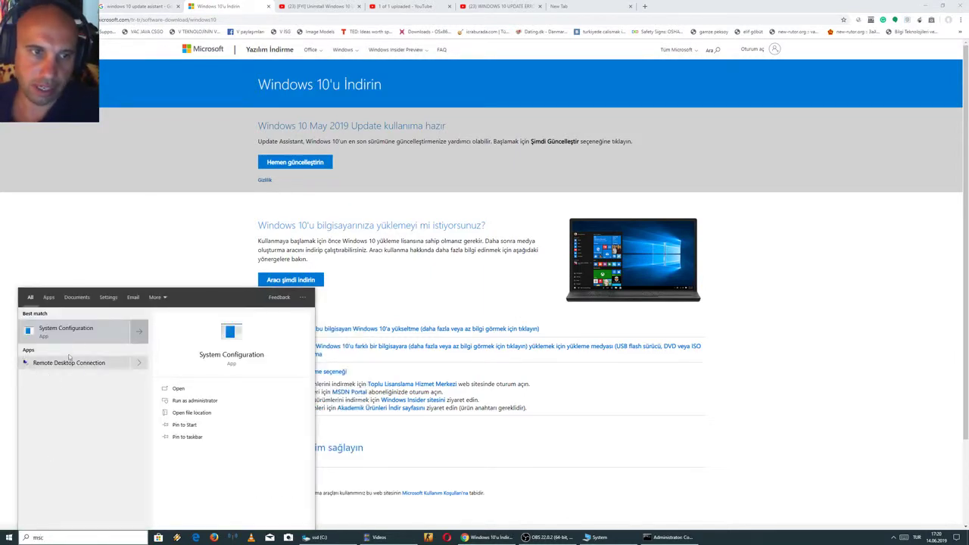
click(82, 335)
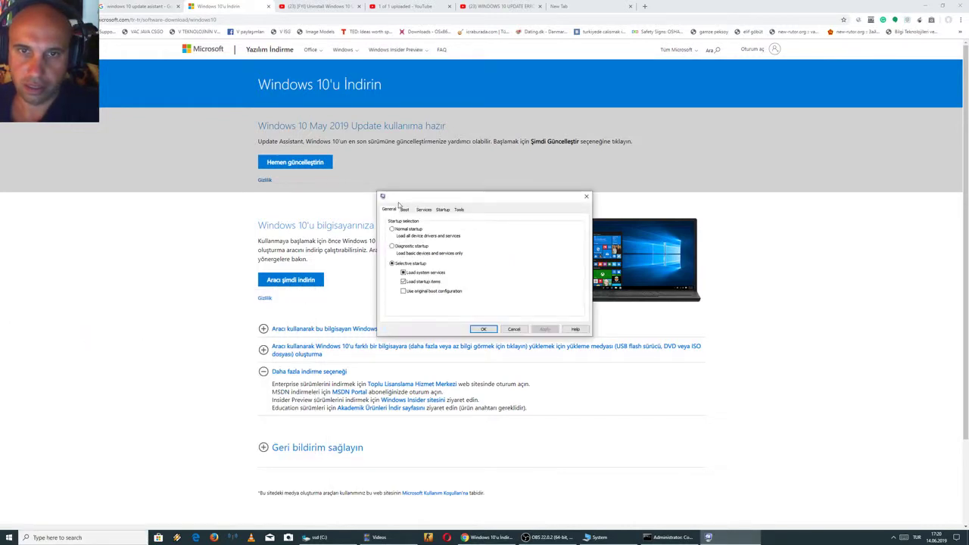
click(405, 209)
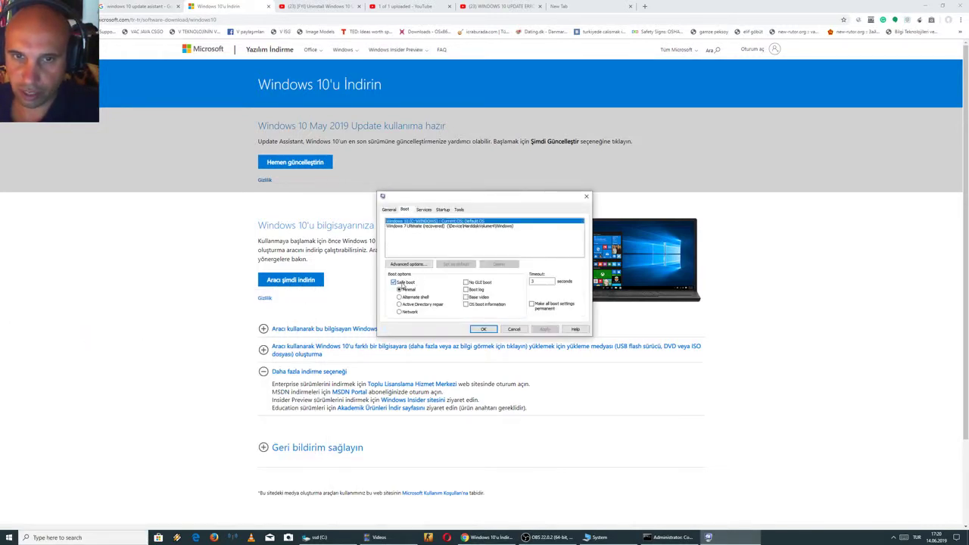
click(400, 284)
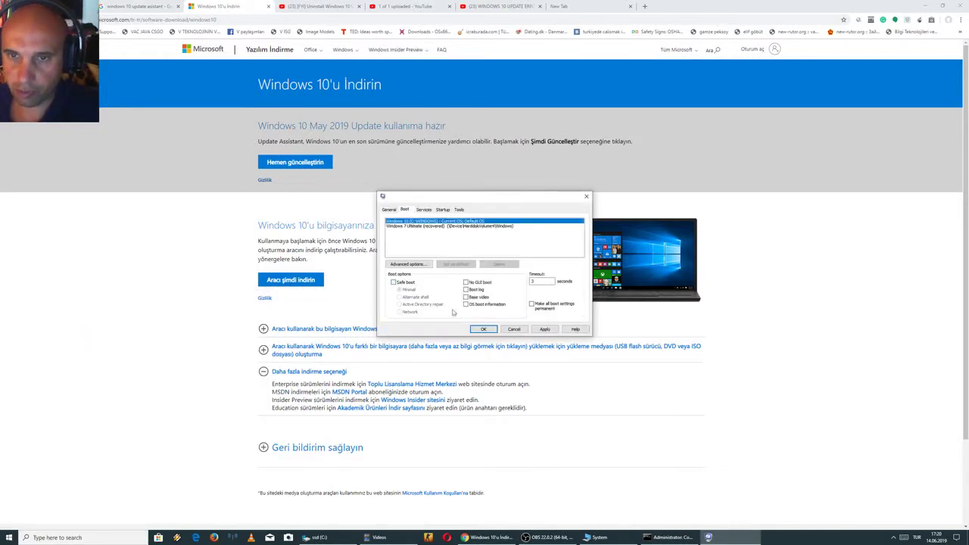
click(555, 331)
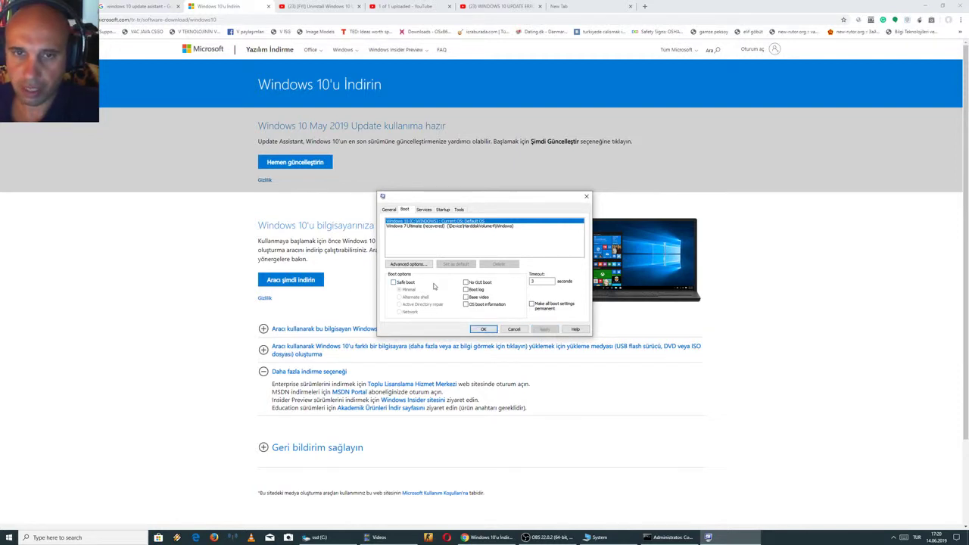
click(389, 210)
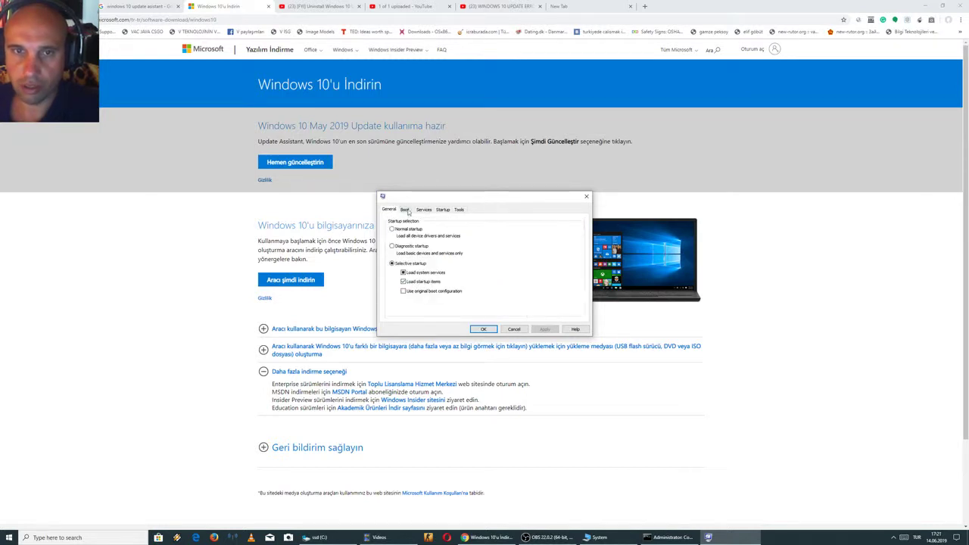
click(483, 329)
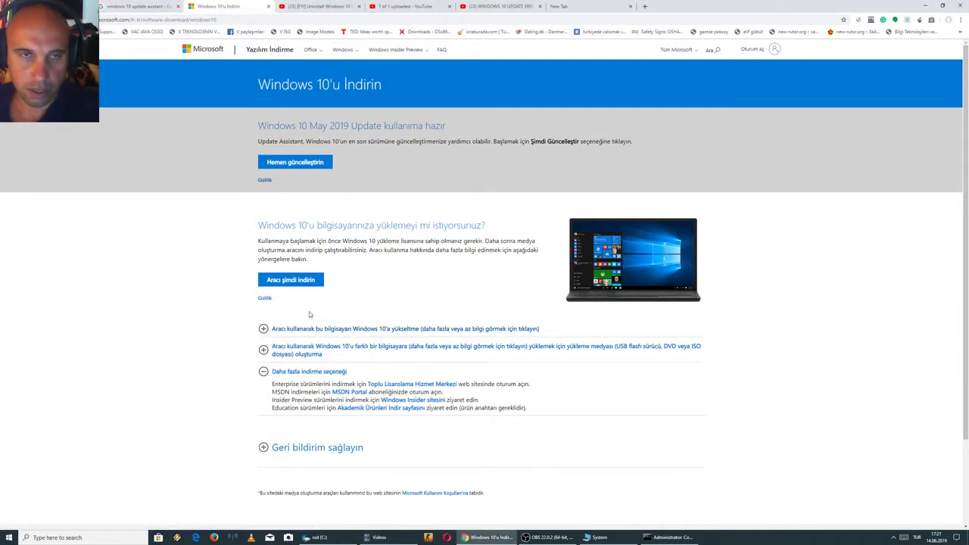